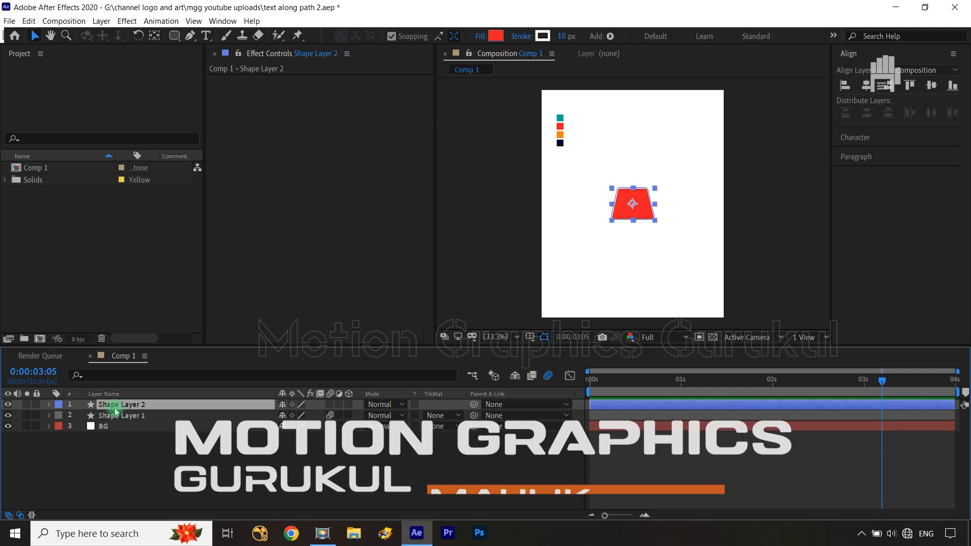
# - Draw a rounded rectangle of about 84 × 114 px above the red trapezoid and set its roundness to 41
pyautogui.click(174, 36)
pyautogui.moveTo(627, 164); pyautogui.dragTo(643, 185)
pyautogui.click(71, 427)
pyautogui.click(81, 438)
pyautogui.moveTo(285, 470); pyautogui.dragTo(296, 469)
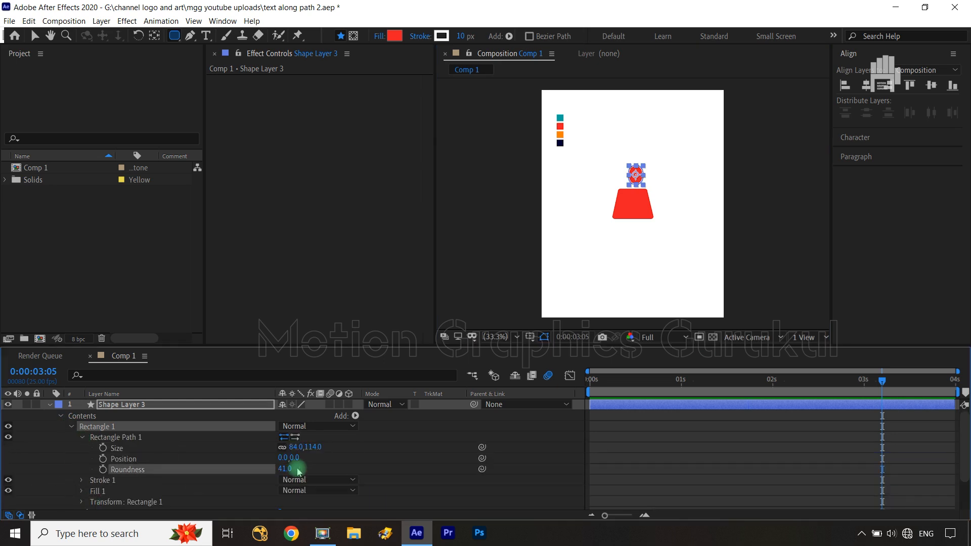
pyautogui.click(395, 455)
pyautogui.scroll(3, 687, 204)
pyautogui.scroll(-1, 678, 206)
# - Remove the fill from the new rounded rectangle by setting its fill type to None
pyautogui.click(355, 416)
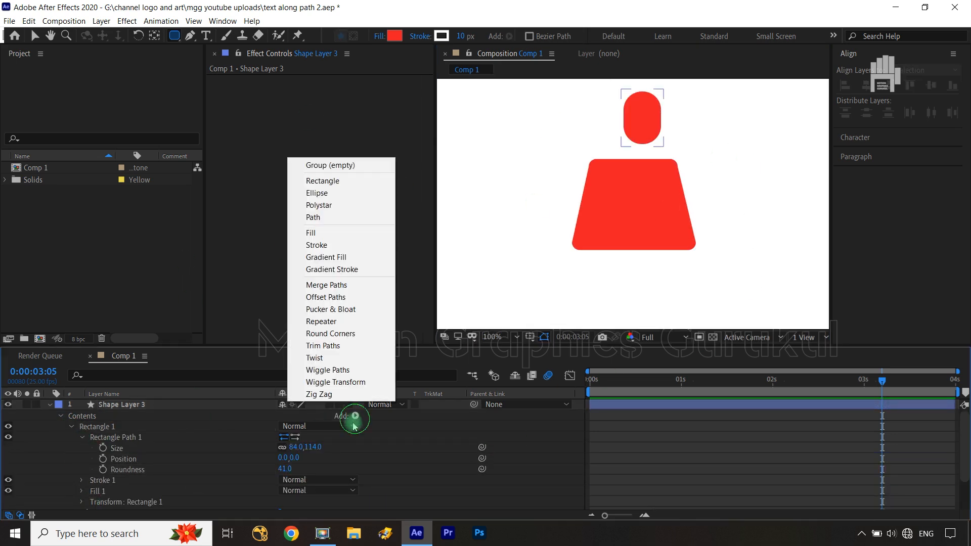
pyautogui.click(306, 356)
pyautogui.click(394, 37)
pyautogui.click(336, 251)
pyautogui.click(379, 37)
pyautogui.click(415, 233)
pyautogui.click(464, 304)
# - Set the rounded rectangle's stroke colour to the red sampled from the trapezoid
pyautogui.click(441, 36)
pyautogui.click(314, 293)
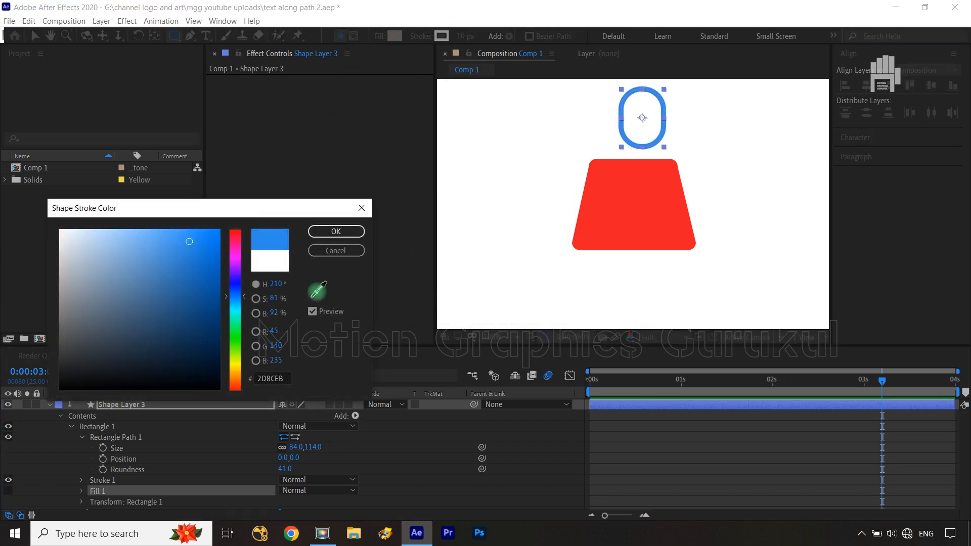
pyautogui.click(632, 202)
pyautogui.click(336, 231)
pyautogui.click(52, 412)
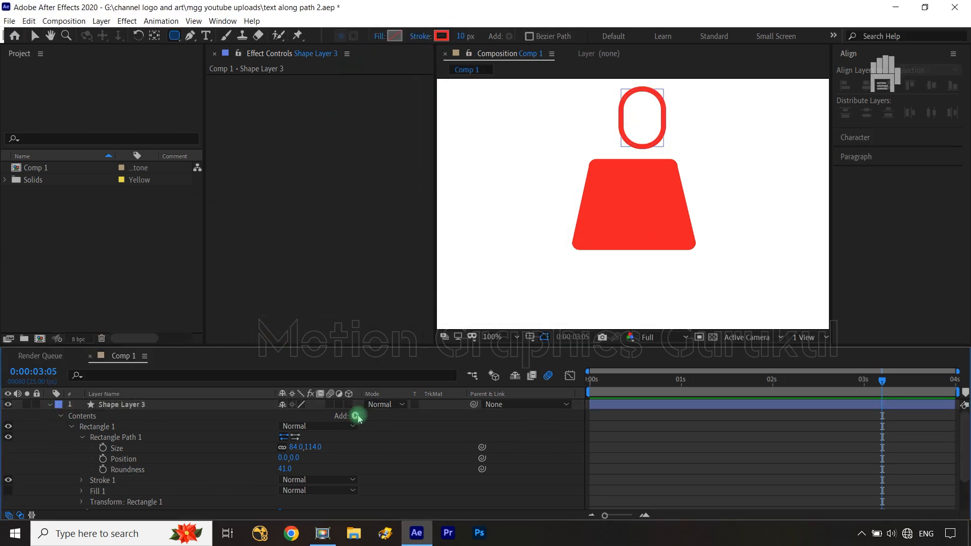
# - Add Trim Paths to the rounded rectangle with Start at 20% and End at 80%
pyautogui.click(355, 415)
pyautogui.click(337, 344)
pyautogui.scroll(-2, 151, 486)
pyautogui.click(70, 461)
pyautogui.click(285, 482)
pyautogui.write('20')
pyautogui.click(325, 480)
pyautogui.click(286, 483)
pyautogui.write('80')
pyautogui.click(281, 471)
pyautogui.write('20')
pyautogui.click(346, 467)
# - Set the Trim Paths offset to 108° so the bag handle opens evenly downward
pyautogui.click(296, 493)
pyautogui.write('120')
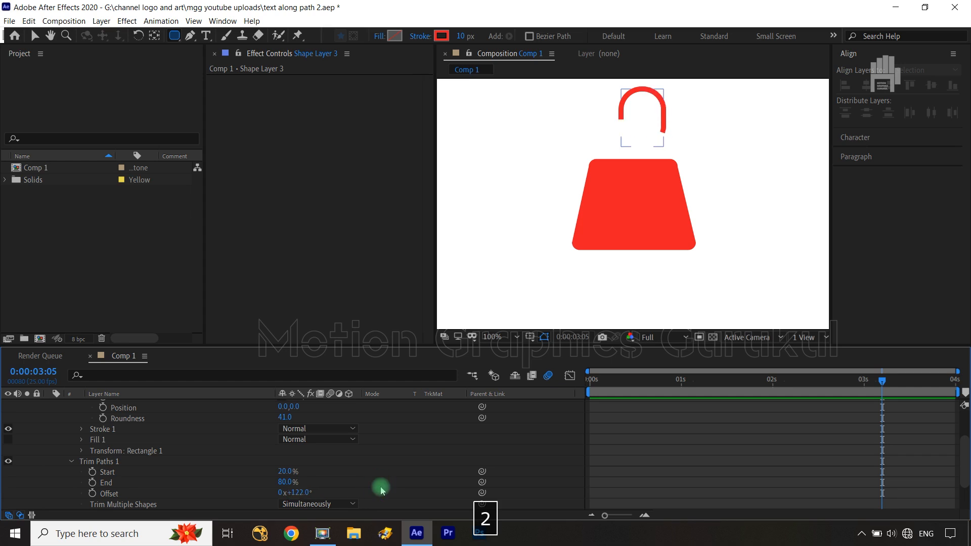
pyautogui.click(348, 473)
pyautogui.click(299, 491)
pyautogui.write('110')
pyautogui.click(403, 469)
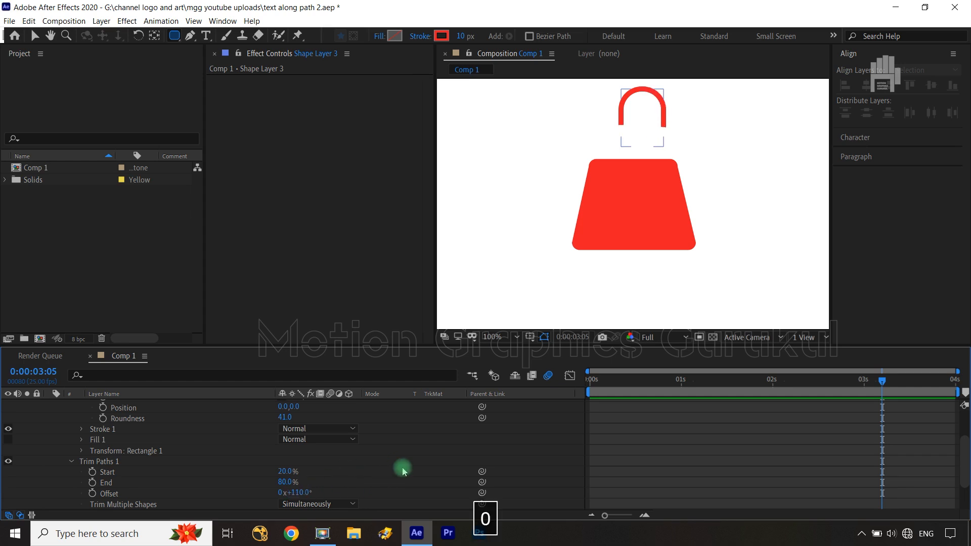
pyautogui.click(302, 492)
pyautogui.write('108')
pyautogui.click(348, 471)
# - Duplicate the handle layer Shape Layer 3 and place the copy directly beneath it in the layer stack
pyautogui.scroll(3, 324, 456)
pyautogui.click(141, 405)
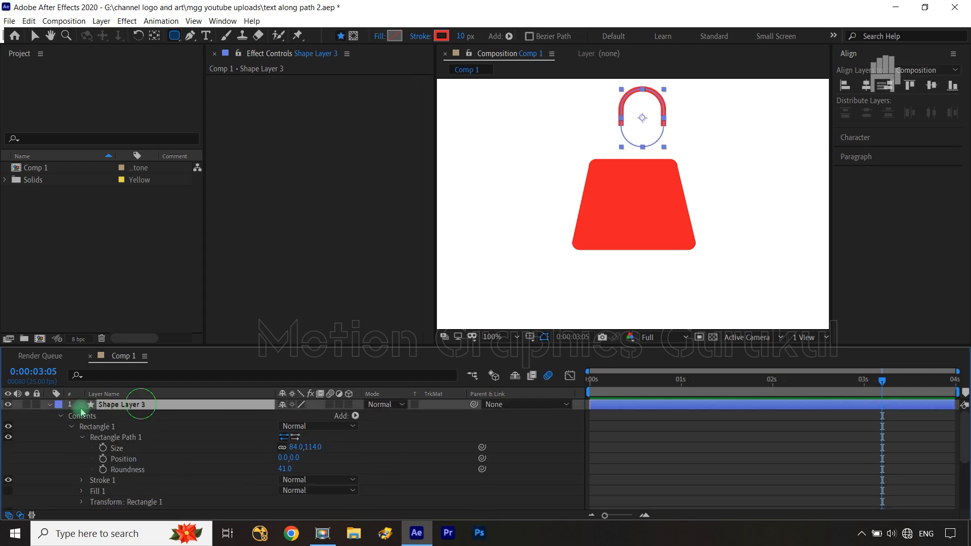
pyautogui.click(48, 405)
pyautogui.hotkey('ctrl', 'd')
pyautogui.moveTo(140, 405); pyautogui.dragTo(105, 429)
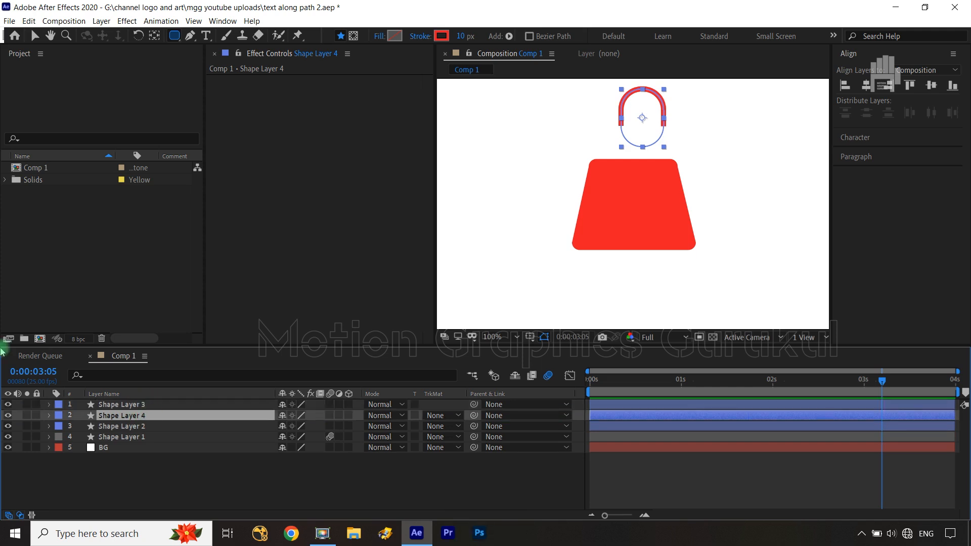
# - Give the duplicate handle a white stroke sampled from the background, 15 px wide
pyautogui.click(441, 36)
pyautogui.click(321, 288)
pyautogui.click(542, 211)
pyautogui.click(335, 230)
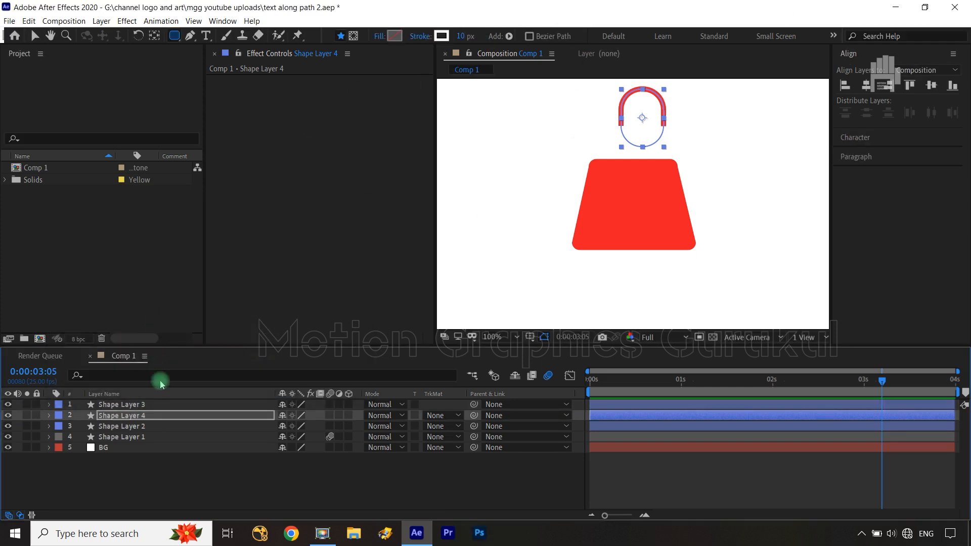
pyautogui.click(462, 36)
pyautogui.write('5')
pyautogui.click(465, 470)
# - Lower both handle layers onto the bag body by setting their position to 558, 585
pyautogui.click(171, 405)
pyautogui.keyDown('shift'); pyautogui.click(175, 415); pyautogui.keyUp('shift')
pyautogui.press('p')
pyautogui.moveTo(306, 415); pyautogui.dragTo(358, 421)
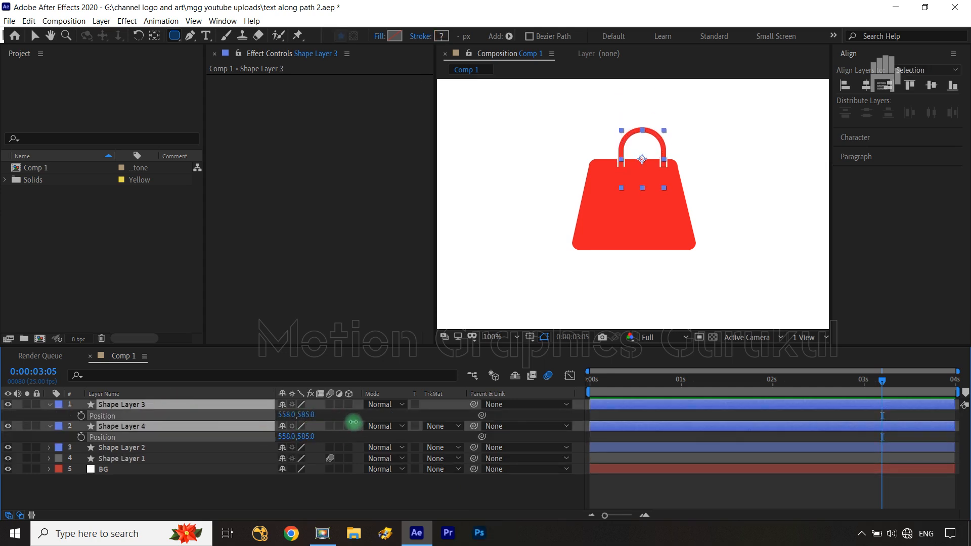
# - Change the line cap of the red handle's stroke in Shape Layer 3 to round
pyautogui.click(50, 404)
pyautogui.click(61, 416)
pyautogui.click(71, 427)
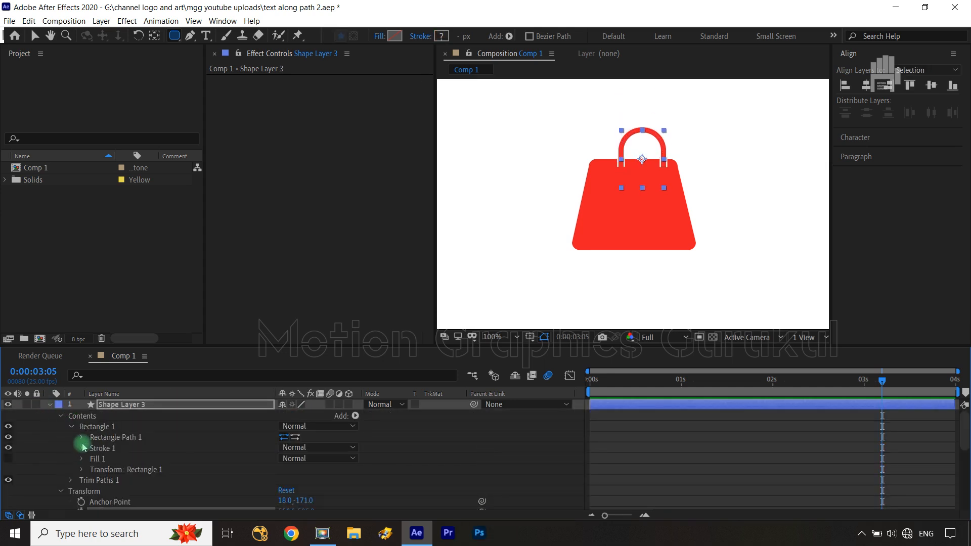
pyautogui.click(82, 448)
pyautogui.click(321, 459)
pyautogui.click(358, 483)
pyautogui.scroll(-5, 360, 462)
# - Change the line cap of the white handle's stroke in Shape Layer 4 to round
pyautogui.click(61, 469)
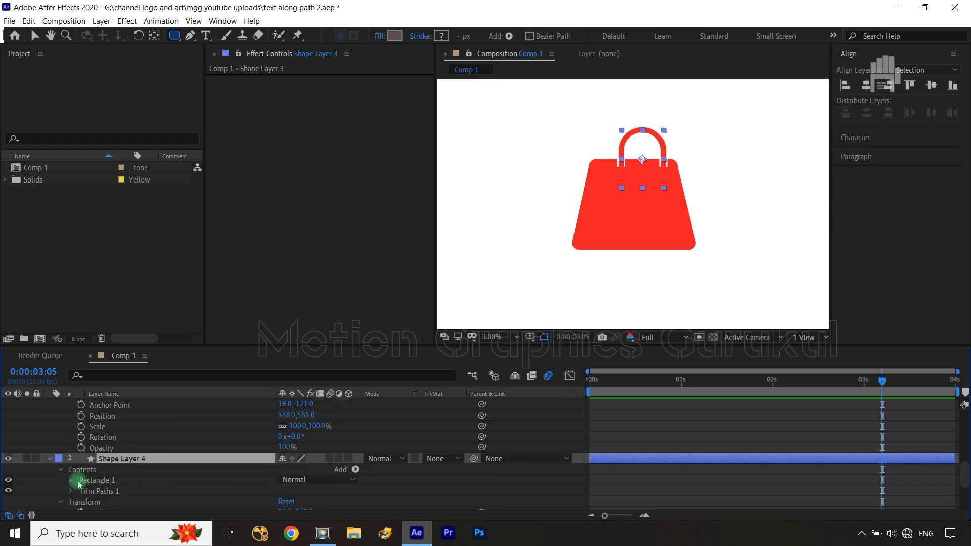
pyautogui.click(78, 484)
pyautogui.scroll(-2, 227, 498)
pyautogui.click(81, 483)
pyautogui.click(321, 457)
pyautogui.click(329, 481)
pyautogui.scroll(7, 152, 440)
pyautogui.click(49, 405)
pyautogui.click(136, 478)
# - Centre both handle layers horizontally in the composition
pyautogui.click(138, 405)
pyautogui.keyDown('shift'); pyautogui.click(139, 417); pyautogui.keyUp('shift')
pyautogui.click(194, 480)
pyautogui.click(182, 415)
pyautogui.click(866, 86)
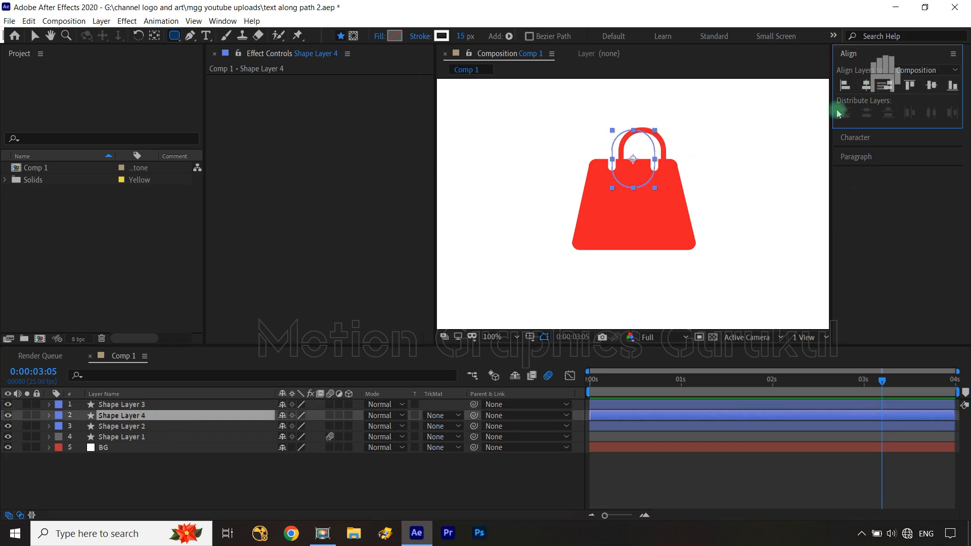
pyautogui.click(161, 405)
pyautogui.click(868, 85)
pyautogui.click(397, 489)
pyautogui.hotkey('shift', '/')
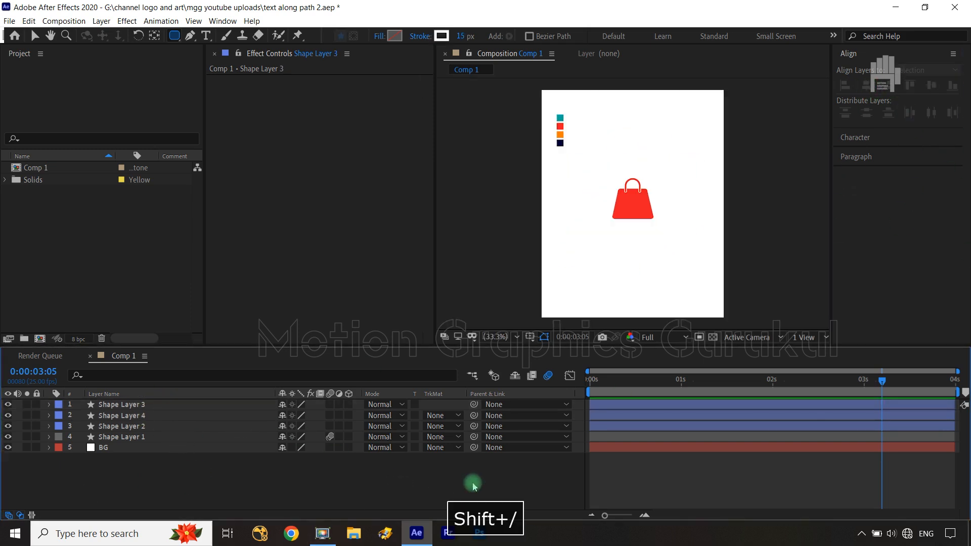
# - Pre-compose the four shape layers above BG into a composition named bag1
pyautogui.click(168, 437)
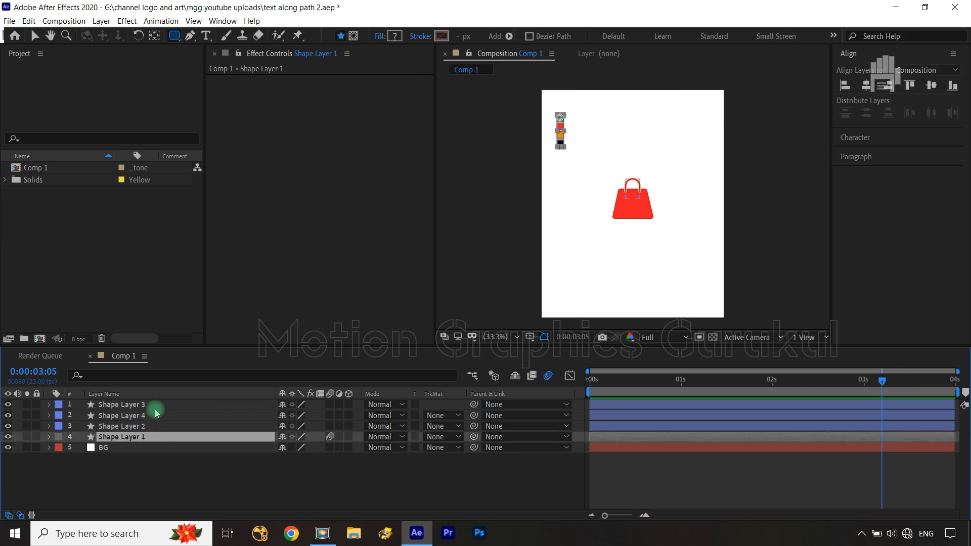
pyautogui.keyDown('shift'); pyautogui.click(153, 405); pyautogui.keyUp('shift')
pyautogui.hotkey('ctrl', 'shift', 'c')
pyautogui.write('bage')
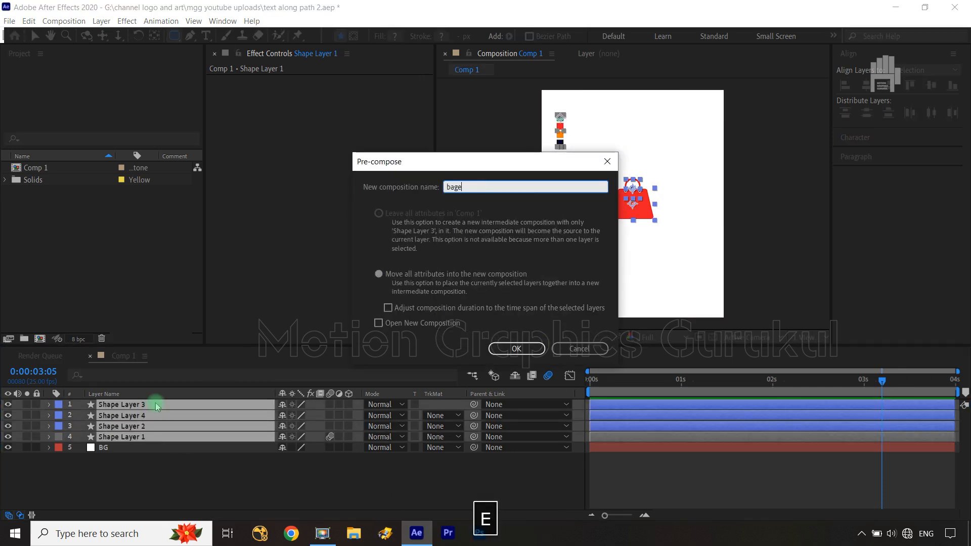
pyautogui.click(517, 349)
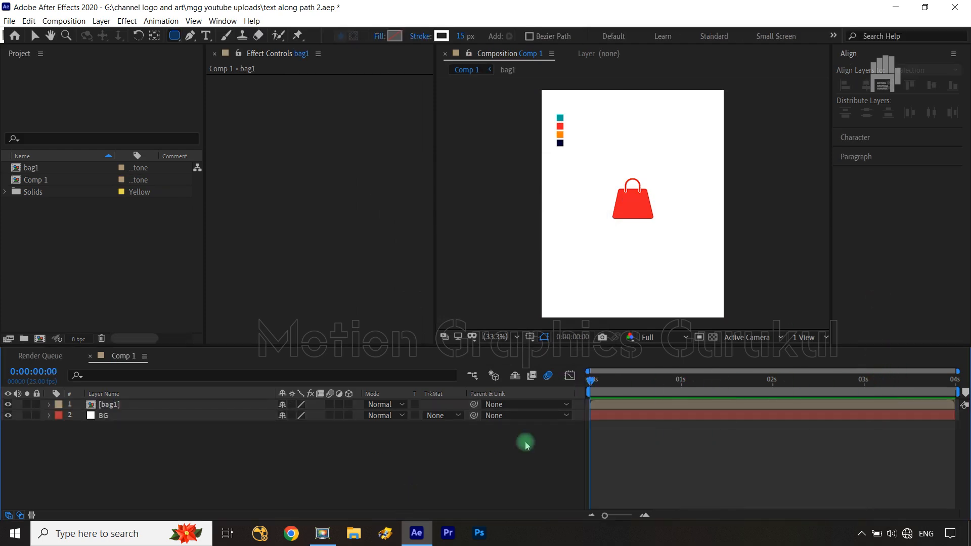
# - Draw a large circle whose upper edge crosses the bag's base and set its position to 540, 1427
pyautogui.moveTo(174, 35)
pyautogui.mouseDown()
pyautogui.moveTo(203, 39)
pyautogui.moveTo(217, 66)
pyautogui.mouseUp()
pyautogui.moveTo(629, 234); pyautogui.dragTo(819, 403)
pyautogui.press('p')
pyautogui.moveTo(306, 415); pyautogui.dragTo(260, 415)
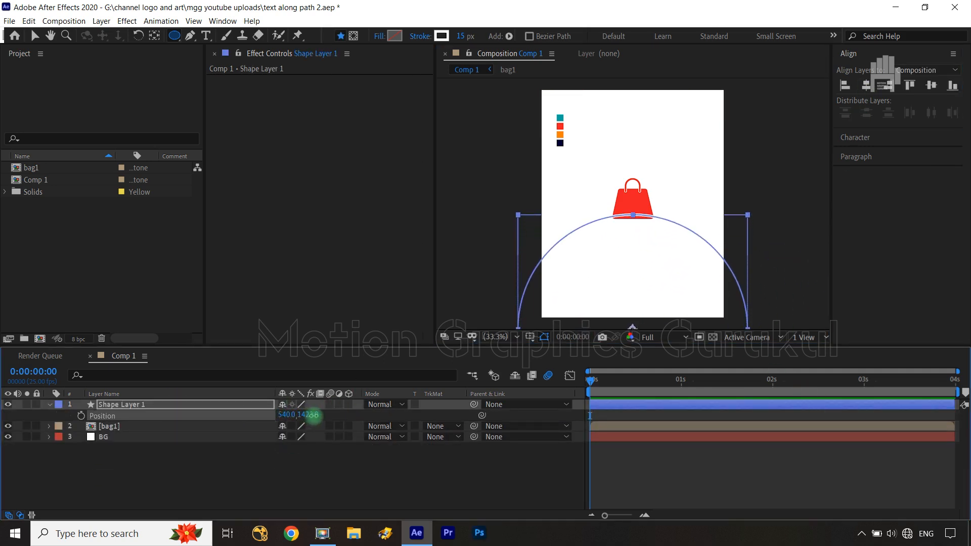
# - Set the circle's stroke to the dark navy palette swatch colour with a width of 25 px
pyautogui.click(441, 35)
pyautogui.click(314, 293)
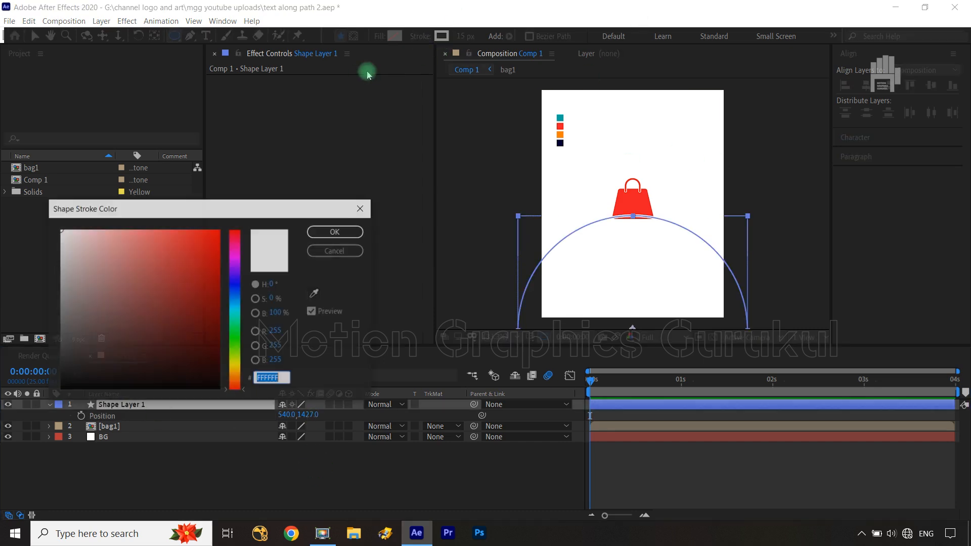
pyautogui.click(560, 144)
pyautogui.click(336, 231)
pyautogui.moveTo(460, 36); pyautogui.dragTo(473, 37)
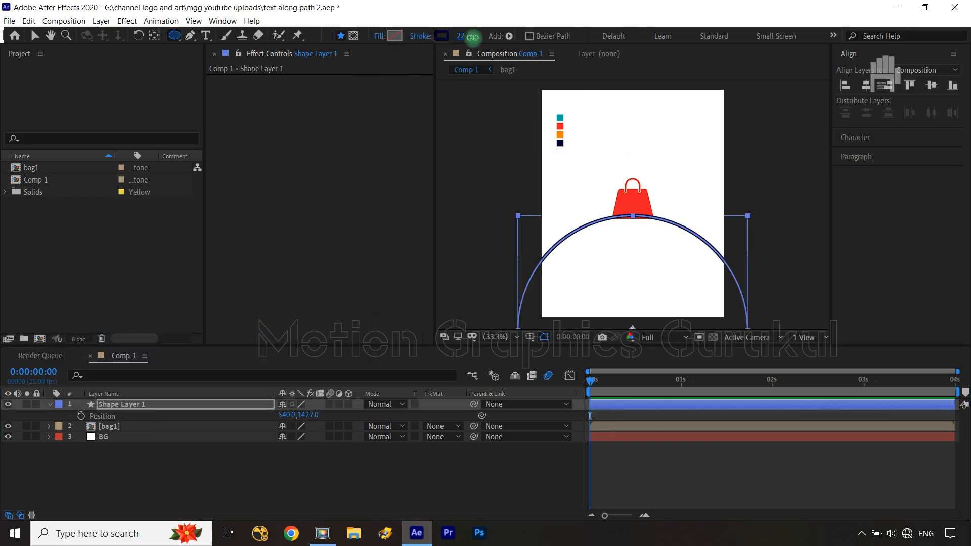
# - Add Trim Paths to the circle with Start 40%, End 60% and Offset 180°
pyautogui.click(48, 404)
pyautogui.click(355, 416)
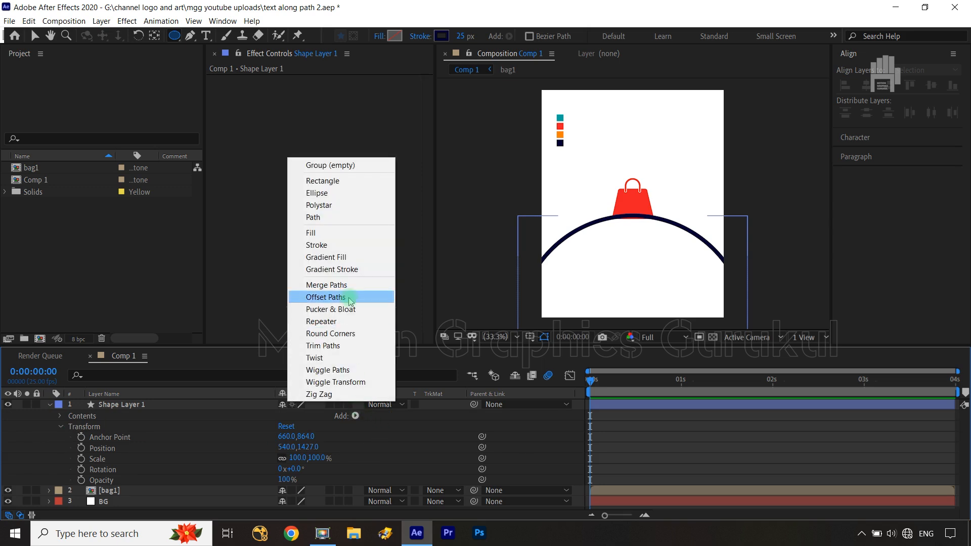
pyautogui.click(323, 345)
pyautogui.click(71, 437)
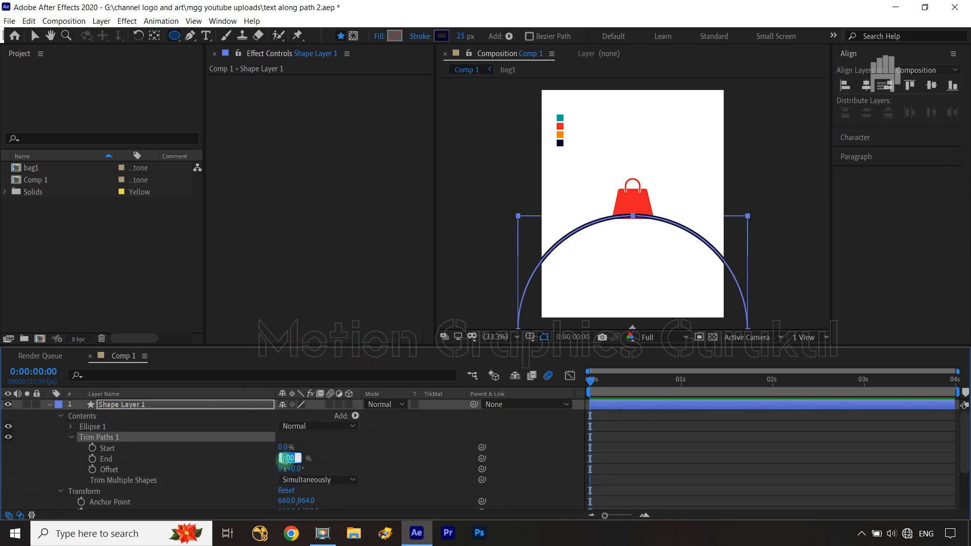
pyautogui.click(285, 447)
pyautogui.write('40')
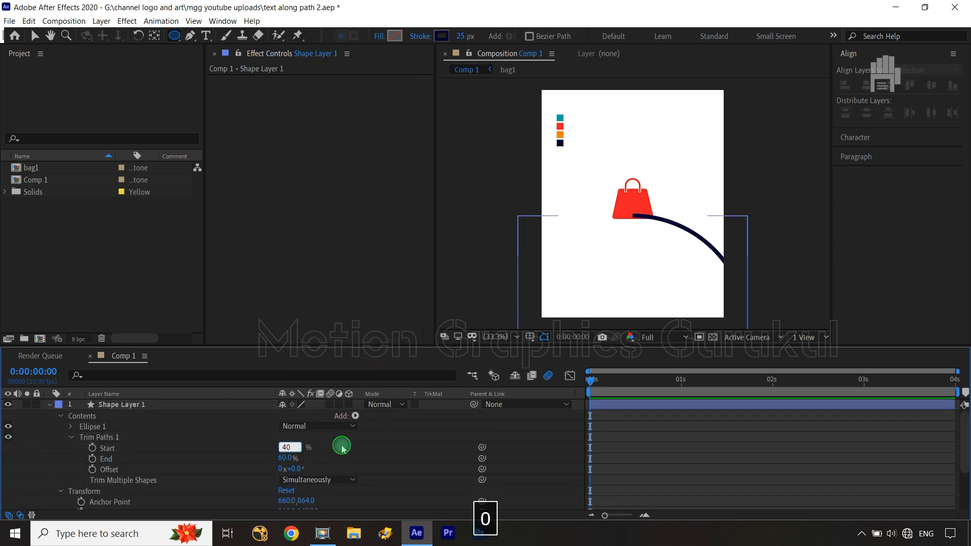
pyautogui.click(296, 469)
pyautogui.write('180')
pyautogui.press('Return')
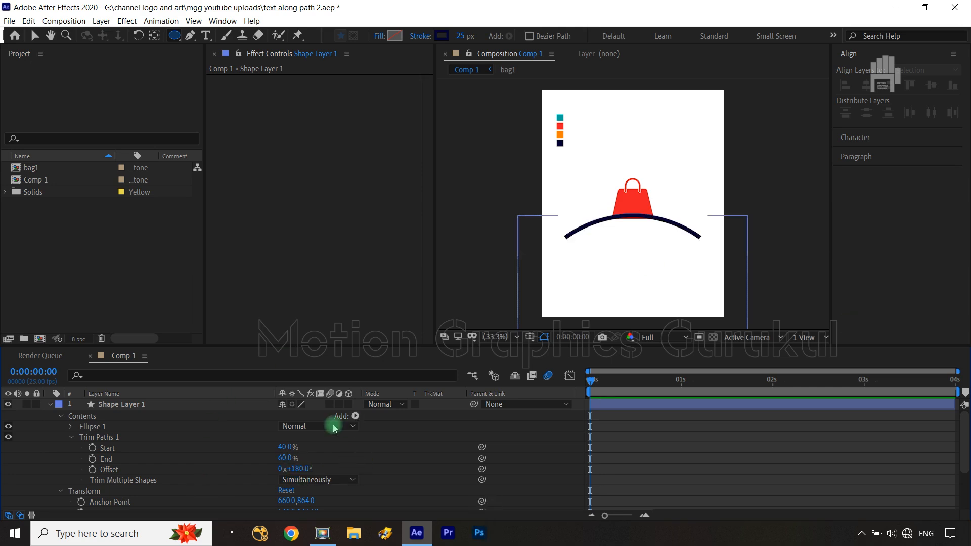
# - Taper the arc's stroke by setting both Start Length and End Length to 50%
pyautogui.scroll(-2, 65, 498)
pyautogui.scroll(2, 71, 484)
pyautogui.click(70, 427)
pyautogui.click(82, 448)
pyautogui.scroll(-3, 78, 488)
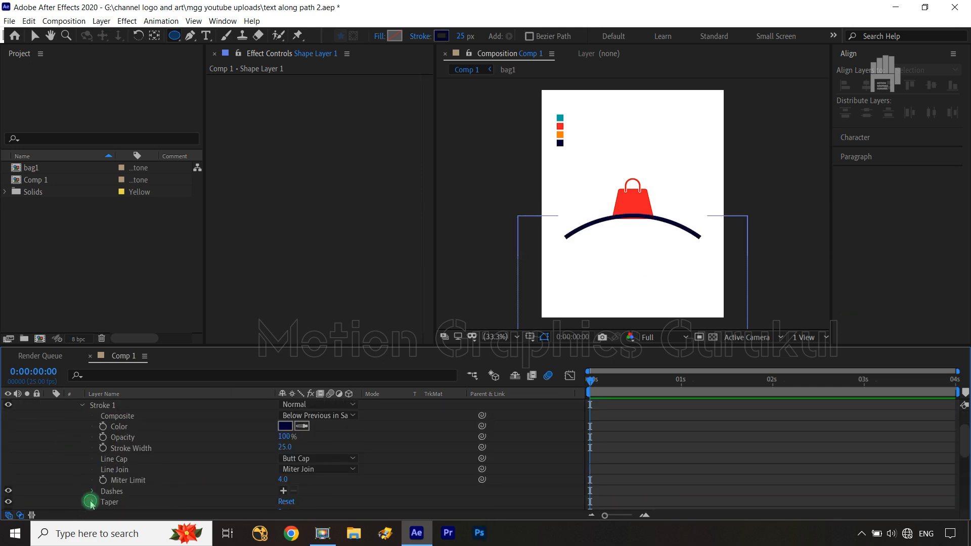
pyautogui.click(92, 501)
pyautogui.scroll(-5, 152, 491)
pyautogui.write('50')
pyautogui.click(333, 444)
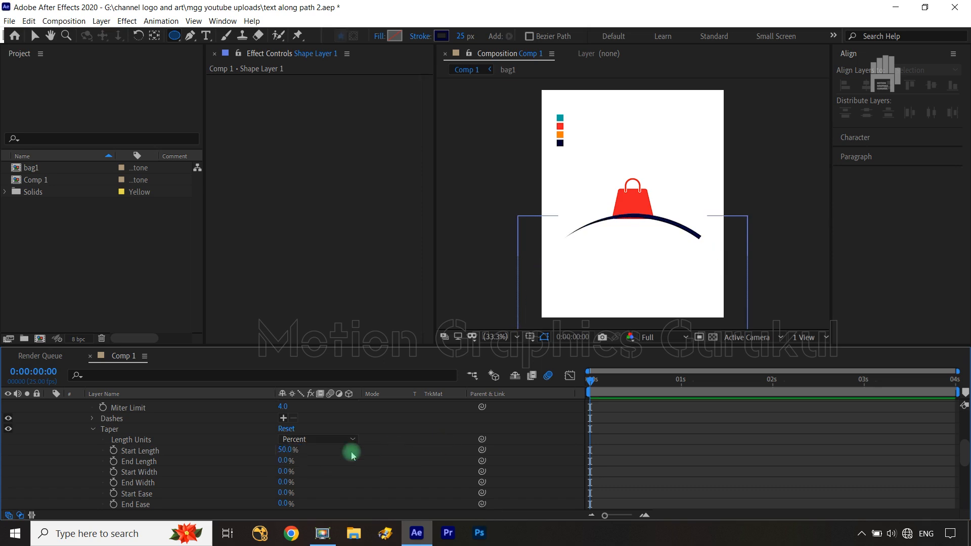
pyautogui.click(284, 461)
pyautogui.write('50')
pyautogui.click(384, 444)
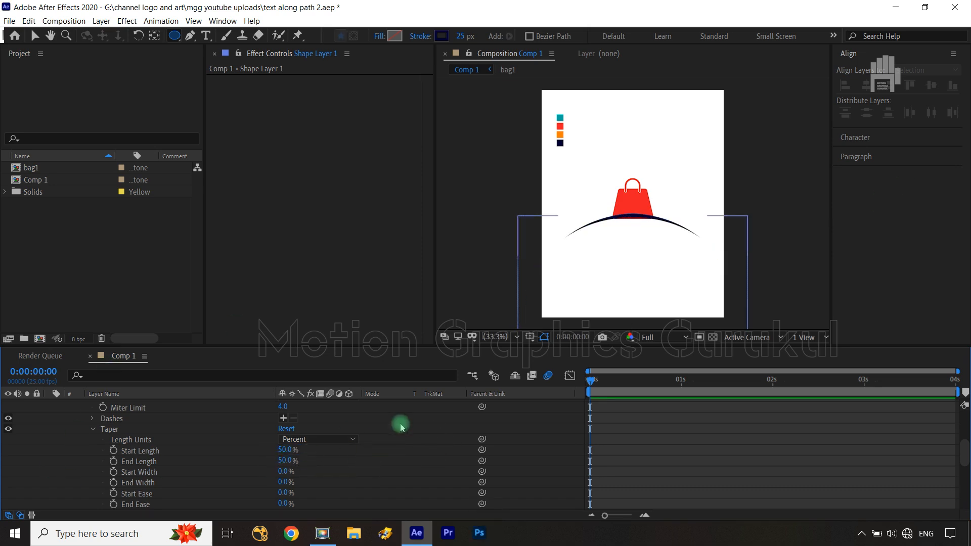
# - Rename the arc layer to "cir shape" and duplicate it
pyautogui.scroll(5, 70, 431)
pyautogui.click(49, 406)
pyautogui.click(120, 407)
pyautogui.press('Return')
pyautogui.write('cir shape')
pyautogui.press('Return')
pyautogui.hotkey('ctrl', 'd')
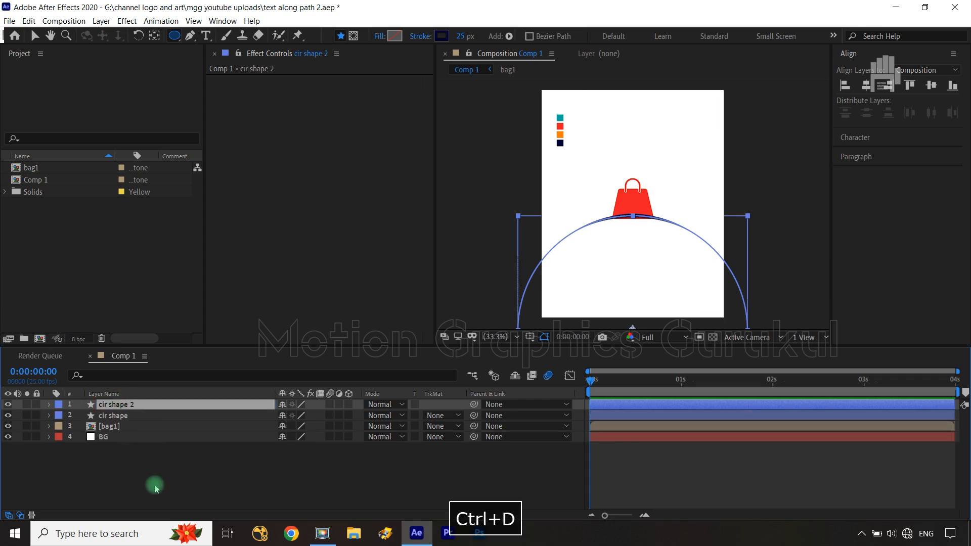
# - Increase the stroke width of cir shape 2 to 45 px
pyautogui.click(152, 471)
pyautogui.click(134, 405)
pyautogui.moveTo(464, 39); pyautogui.dragTo(484, 36)
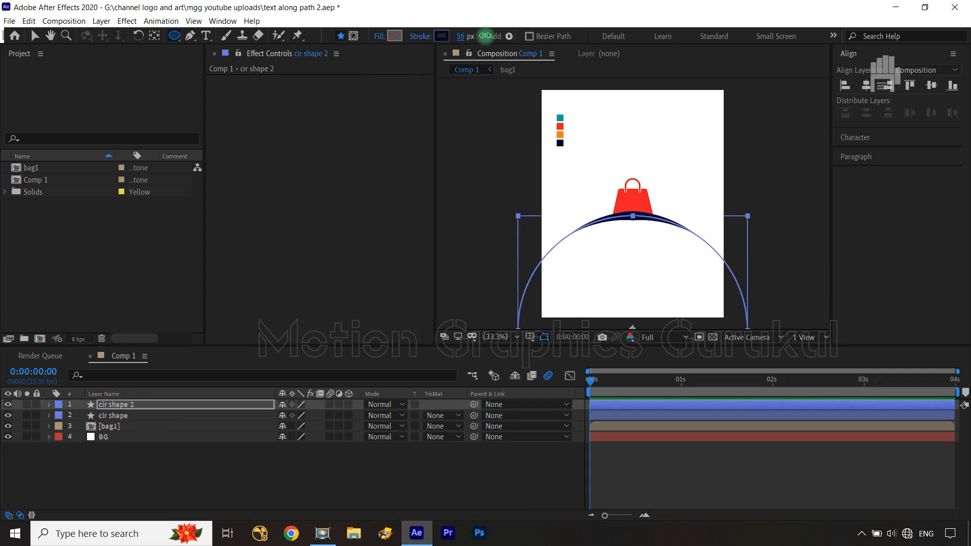
pyautogui.click(143, 405)
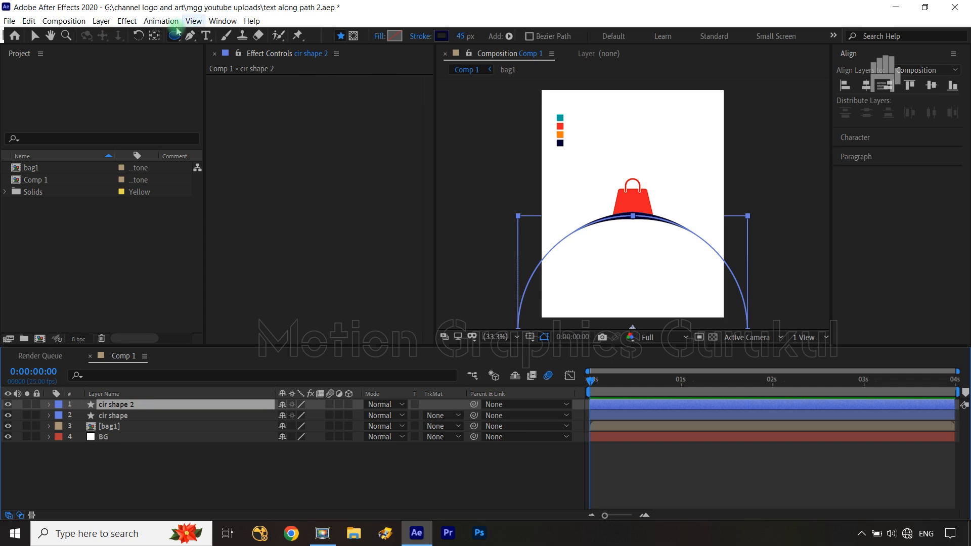
# - Apply the Set Matte effect to cir shape 2 and move the effect onto the bag1 layer
pyautogui.click(127, 21)
pyautogui.moveTo(146, 135)
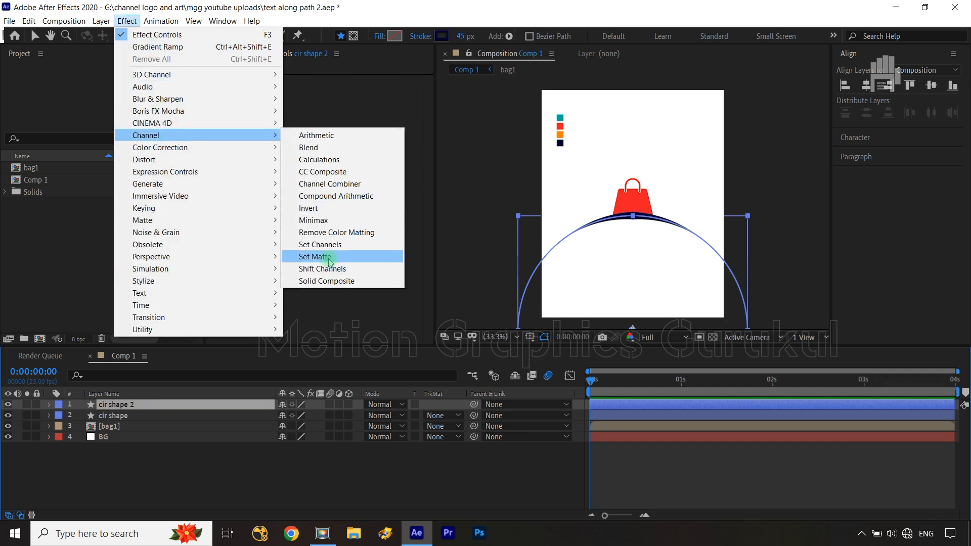
pyautogui.click(330, 258)
pyautogui.hotkey('ctrl', 'x')
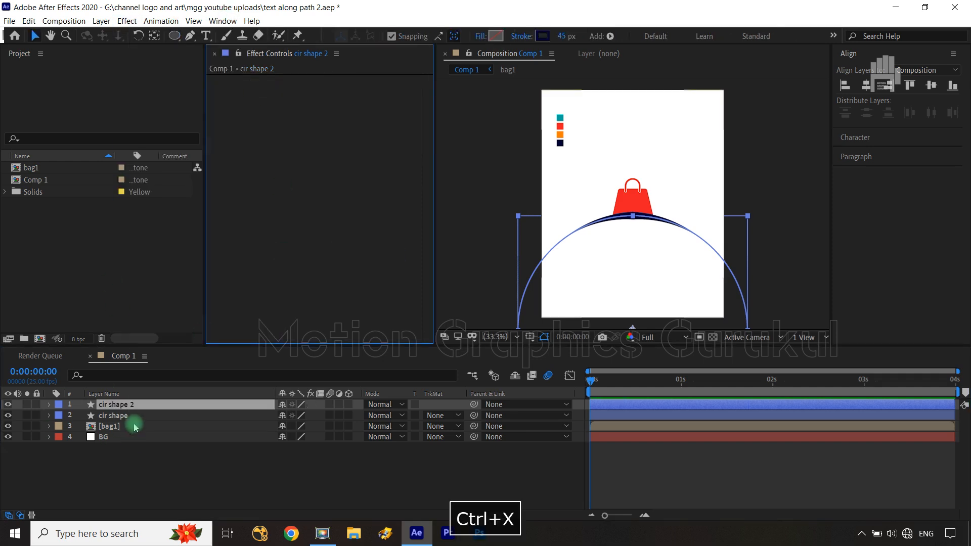
pyautogui.click(123, 426)
pyautogui.hotkey('ctrl', 'v')
# - Hide cir shape 2 and use it as an inverted matte for bag1 in the Set Matte effect
pyautogui.click(8, 405)
pyautogui.click(354, 90)
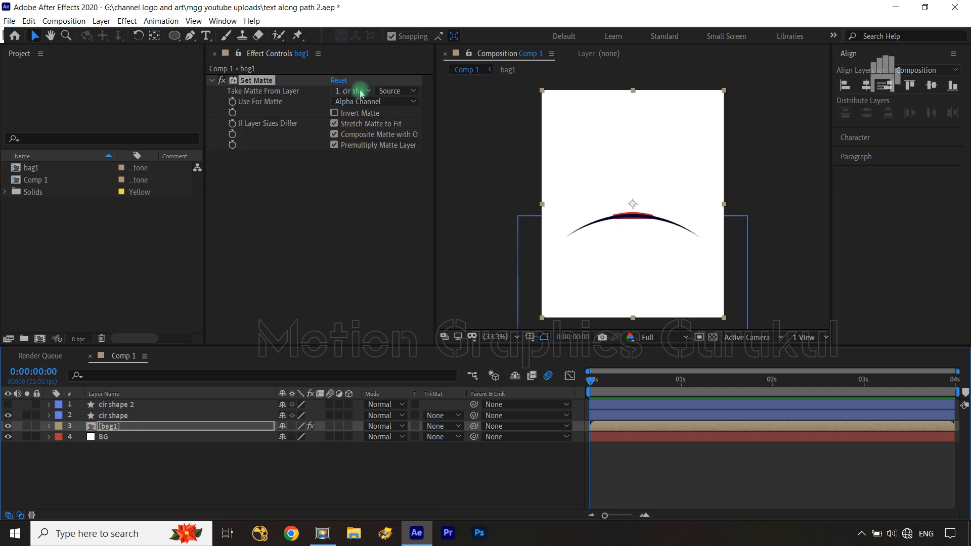
pyautogui.click(234, 172)
pyautogui.click(352, 113)
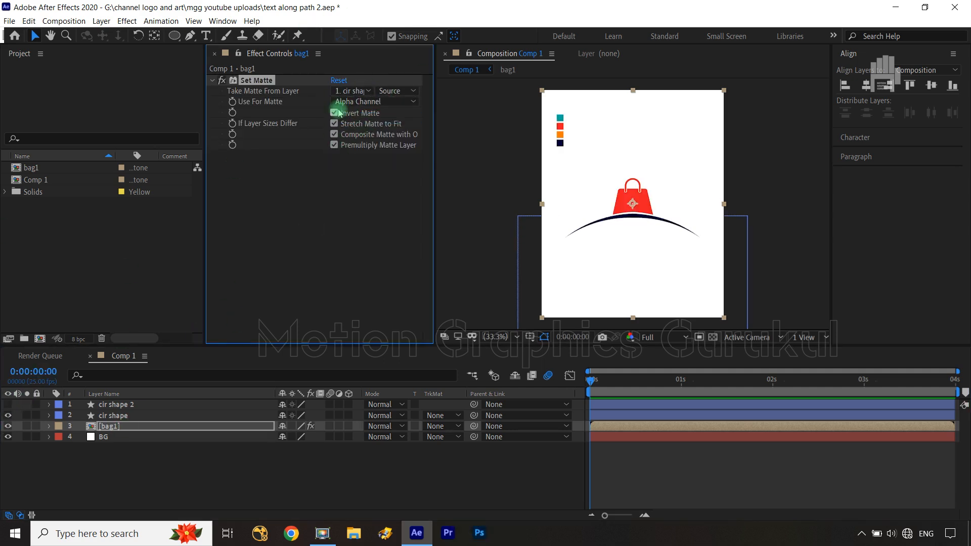
pyautogui.click(770, 206)
pyautogui.press('.')
pyautogui.press(',')
pyautogui.press(',')
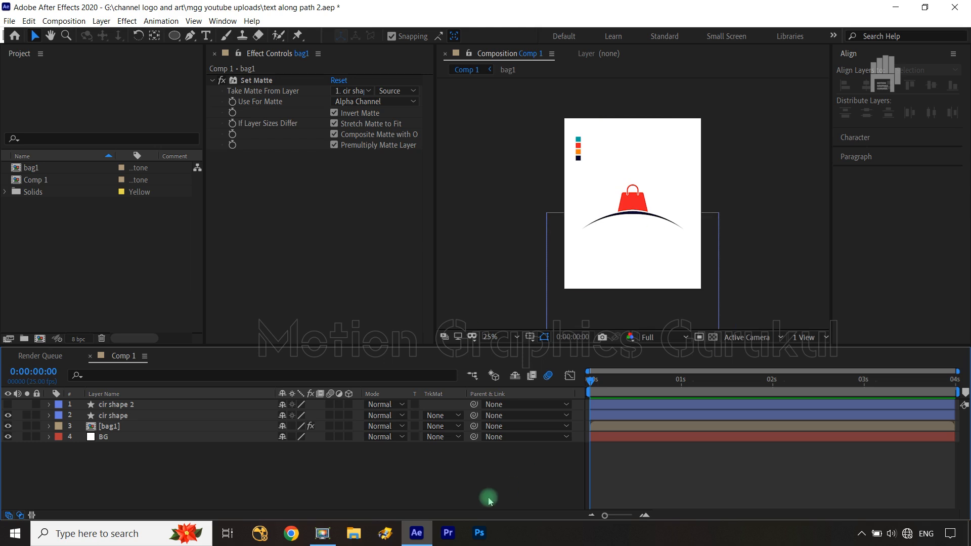
# - Set the start length of cir shape 2's stroke taper to 60% and adjust its end length
pyautogui.click(49, 405)
pyautogui.click(60, 415)
pyautogui.click(71, 426)
pyautogui.click(82, 448)
pyautogui.scroll(-2, 255, 489)
pyautogui.scroll(-2, 255, 490)
pyautogui.click(92, 449)
pyautogui.scroll(-1, 230, 494)
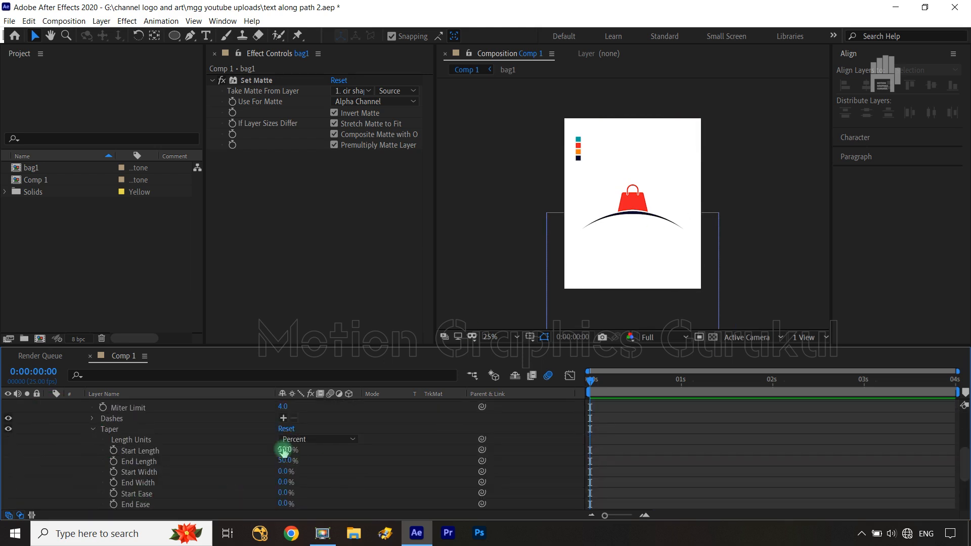
pyautogui.click(285, 450)
pyautogui.write('60')
pyautogui.click(285, 461)
pyautogui.scroll(5, 120, 454)
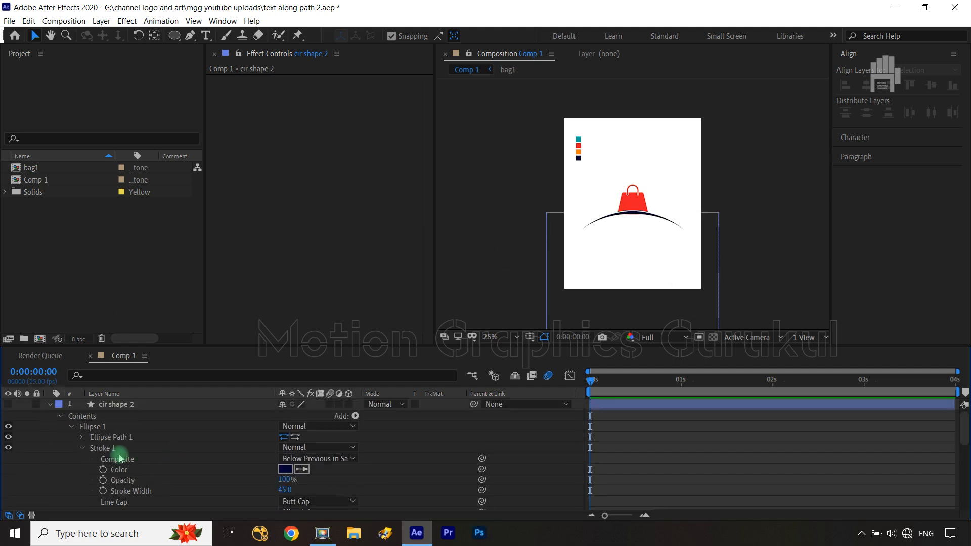
pyautogui.click(49, 405)
# - Move the cir shape 2 matte layer to position 540, 1429
pyautogui.press('/')
pyautogui.click(141, 405)
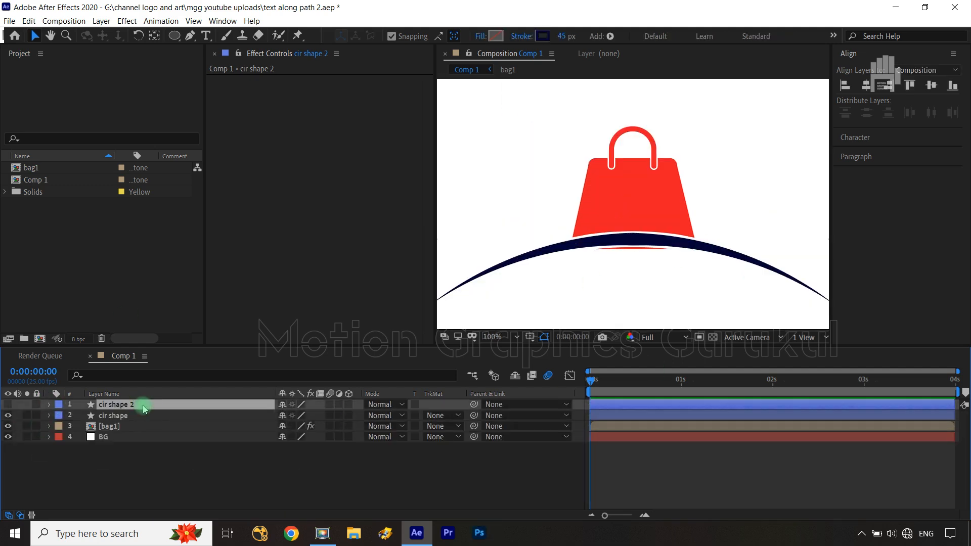
pyautogui.press('p')
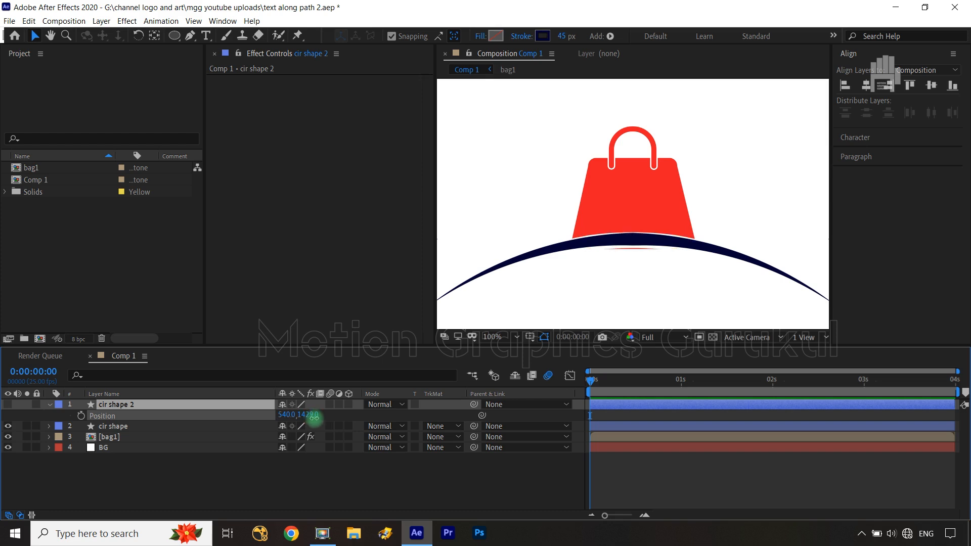
pyautogui.click(443, 477)
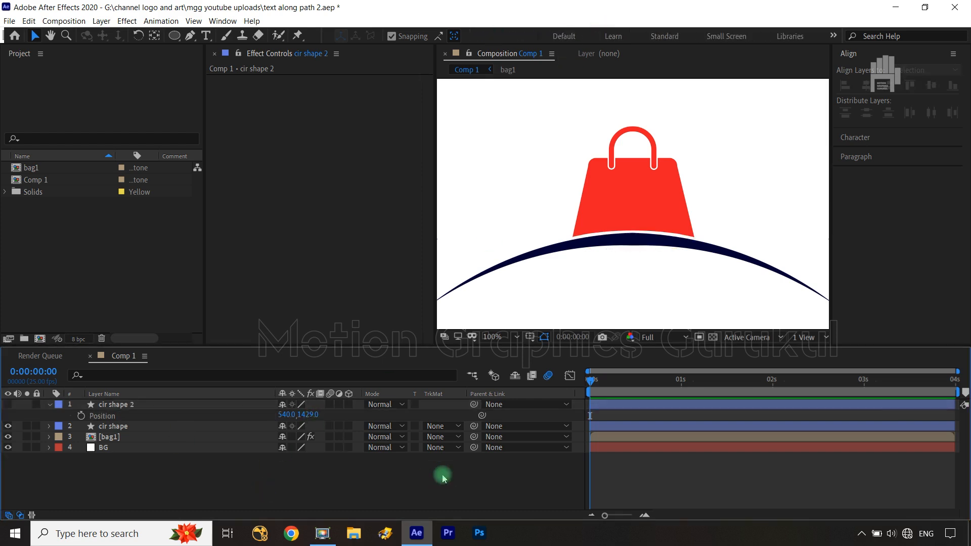
# - Duplicate the bag1 layer and composition, make the composition copy the source of the duplicated layer, and open it
pyautogui.press(',')
pyautogui.press(',')
pyautogui.press(',')
pyautogui.click(120, 427)
pyautogui.hotkey('ctrl', 'd')
pyautogui.click(44, 169)
pyautogui.hotkey('ctrl', 'd')
pyautogui.moveTo(50, 180); pyautogui.dragTo(131, 427)
pyautogui.doubleClick(131, 426)
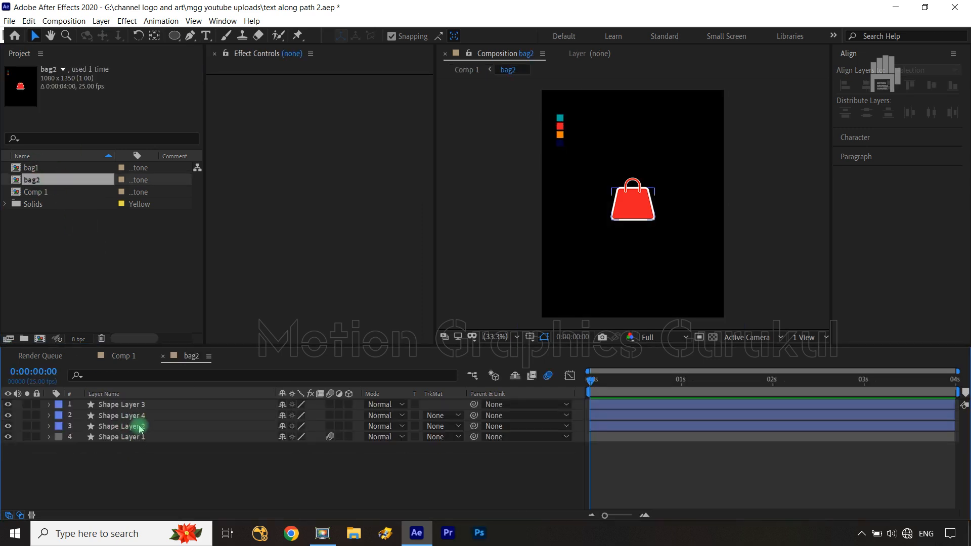
# - Fill the bag body in bag2 with the teal 00A89E sampled from the color swatches
pyautogui.click(120, 438)
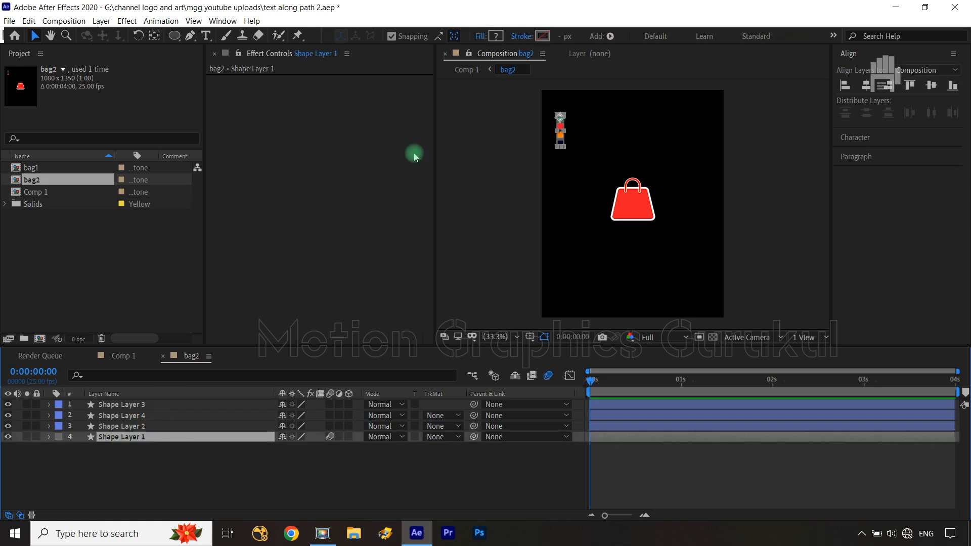
pyautogui.click(130, 429)
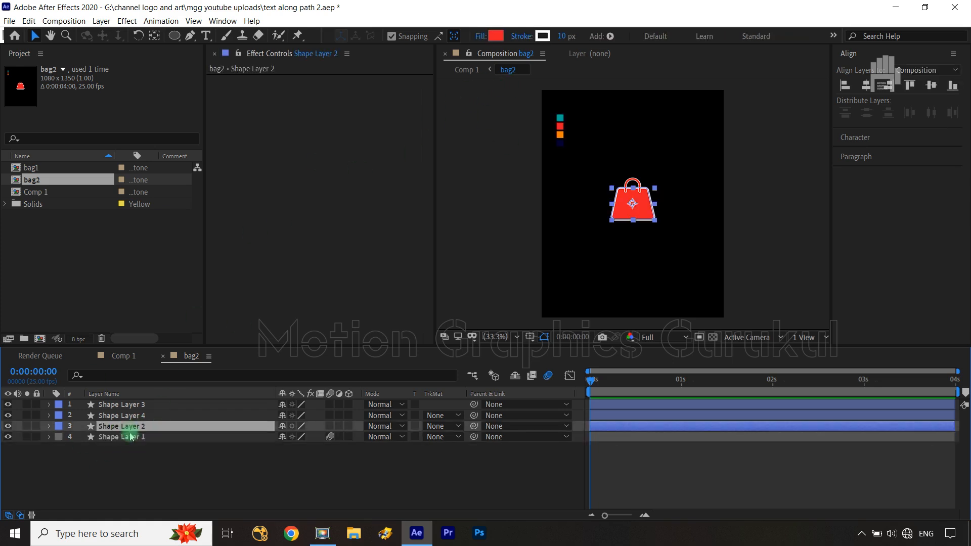
pyautogui.click(495, 37)
pyautogui.click(316, 295)
pyautogui.click(560, 118)
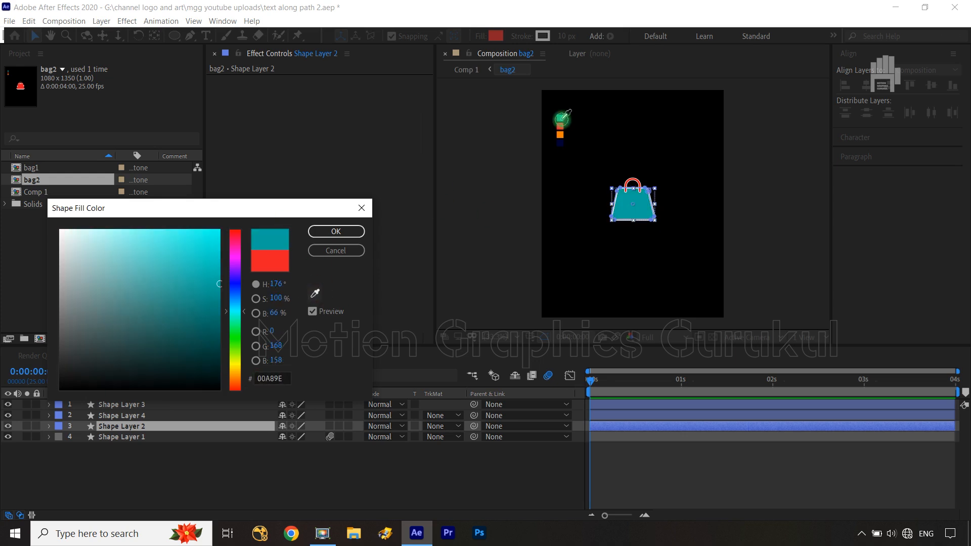
pyautogui.click(336, 230)
# - Change the stroke of the bag2 handle to the teal color sampled from the bag body
pyautogui.click(118, 416)
pyautogui.click(132, 406)
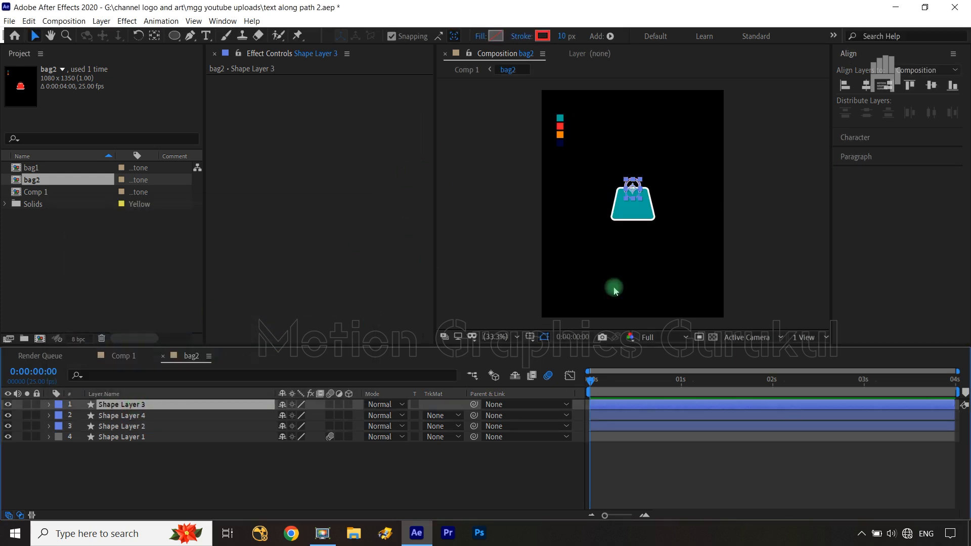
pyautogui.scroll(2, 685, 182)
pyautogui.click(542, 36)
pyautogui.click(316, 293)
pyautogui.click(594, 227)
pyautogui.click(331, 234)
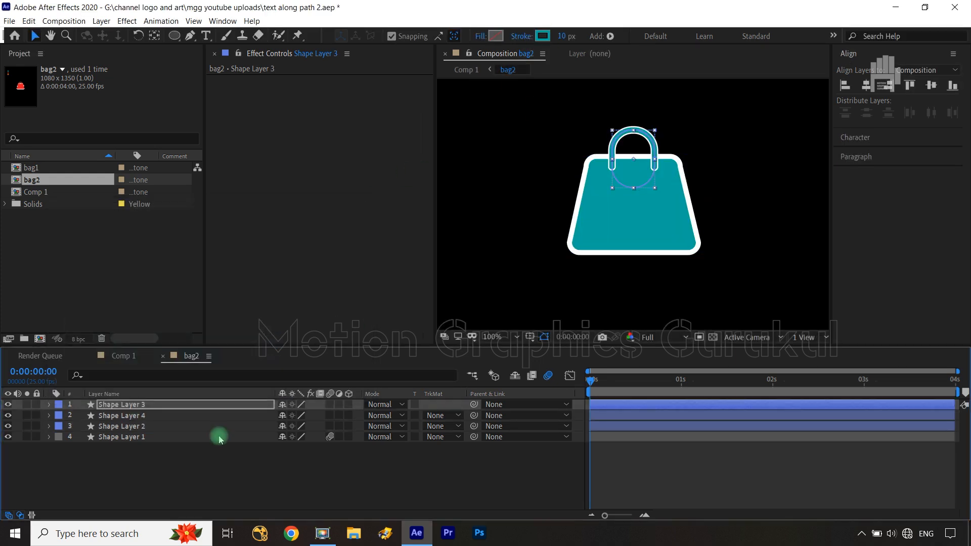
# - Delete the color swatch layer from bag2 and return to Comp 1
pyautogui.click(122, 437)
pyautogui.click(8, 438)
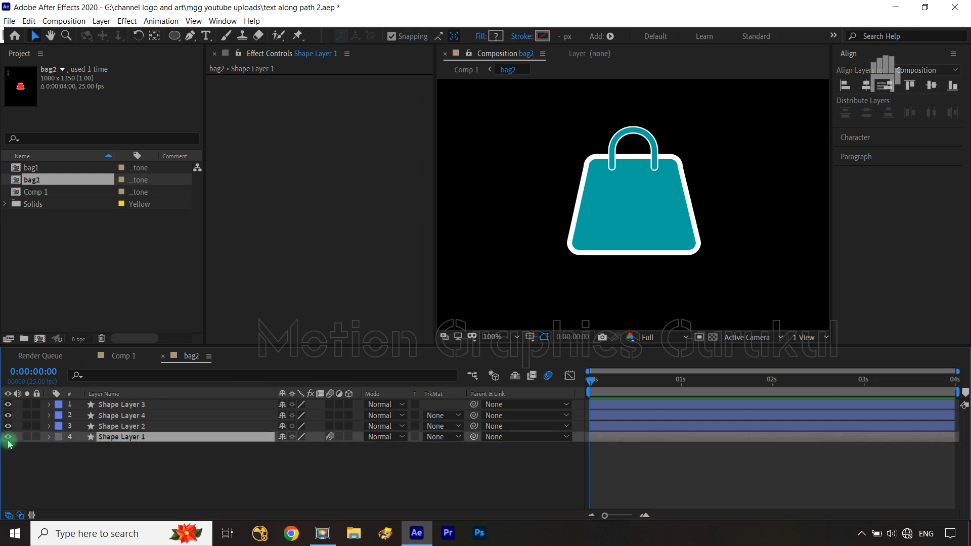
pyautogui.press('Delete')
pyautogui.click(124, 356)
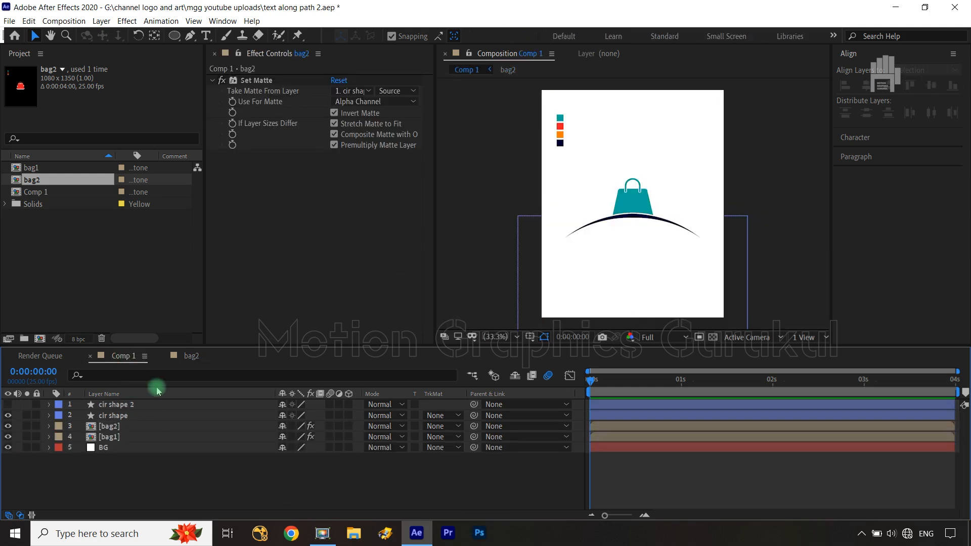
# - Duplicate the bag2 layer and composition, using the composition copy as the duplicated layer's source, and open it
pyautogui.hotkey('ctrl', 'd')
pyautogui.click(120, 427)
pyautogui.hotkey('ctrl', 'd')
pyautogui.doubleClick(32, 192)
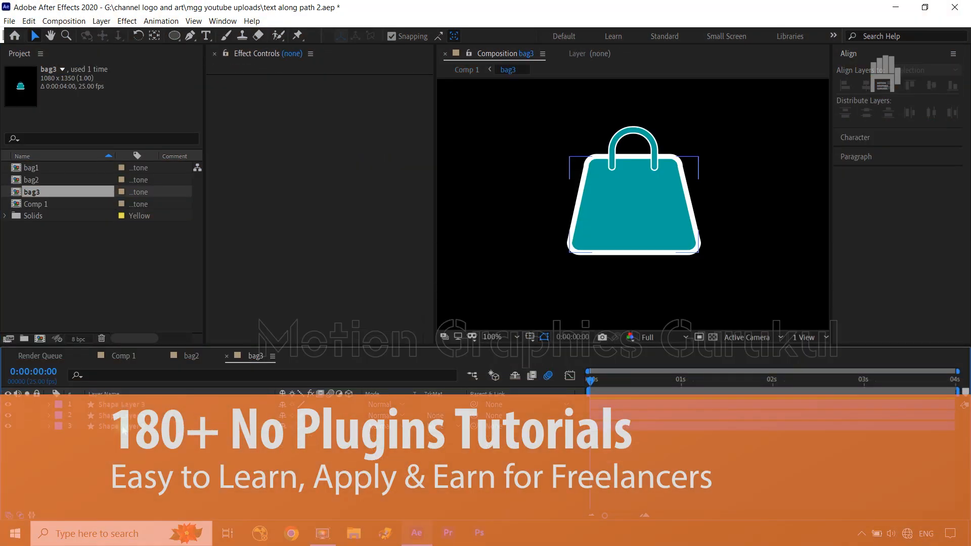
# - Sample the orange swatch in Comp 1 as the text fill color and return to bag3
pyautogui.press(',')
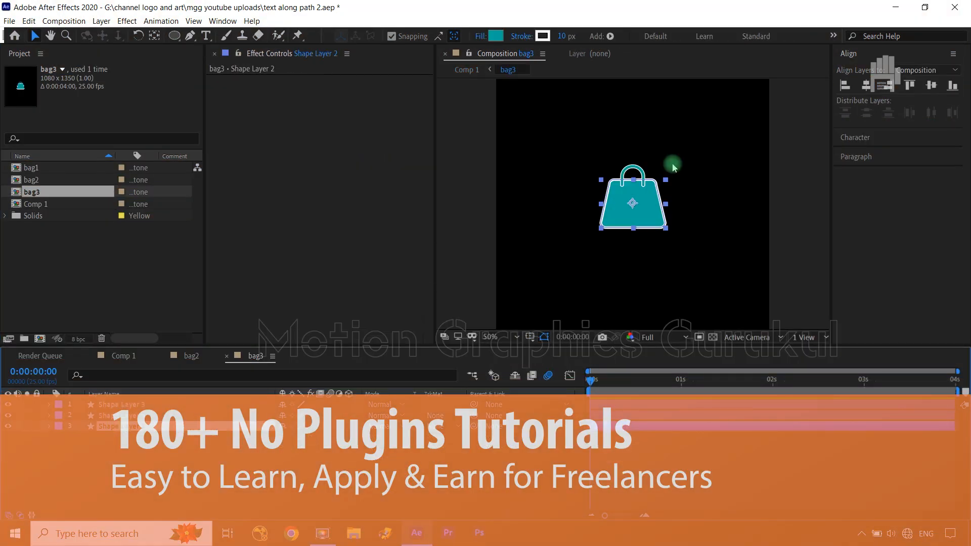
pyautogui.click(129, 357)
pyautogui.click(855, 137)
pyautogui.click(945, 110)
pyautogui.click(331, 227)
pyautogui.click(250, 356)
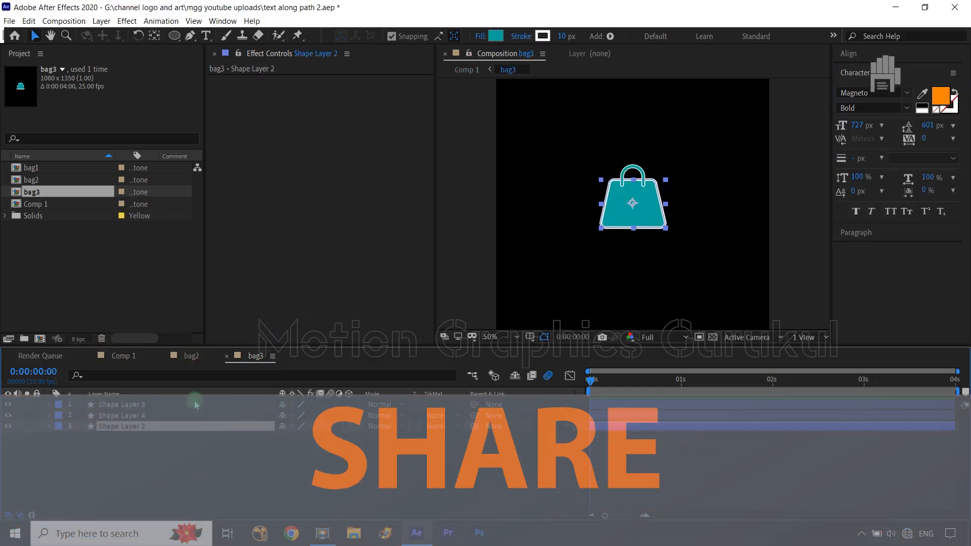
pyautogui.click(497, 38)
pyautogui.hotkey('ctrl', 'c')
pyautogui.hotkey('ctrl', 'v')
pyautogui.click(339, 229)
# - Copy the orange hex value FB8102 from the text fill color and apply it to the bag body's fill in bag3
pyautogui.click(943, 94)
pyautogui.hotkey('ctrl', 'c')
pyautogui.click(336, 232)
pyautogui.click(496, 35)
pyautogui.hotkey('ctrl', 'v')
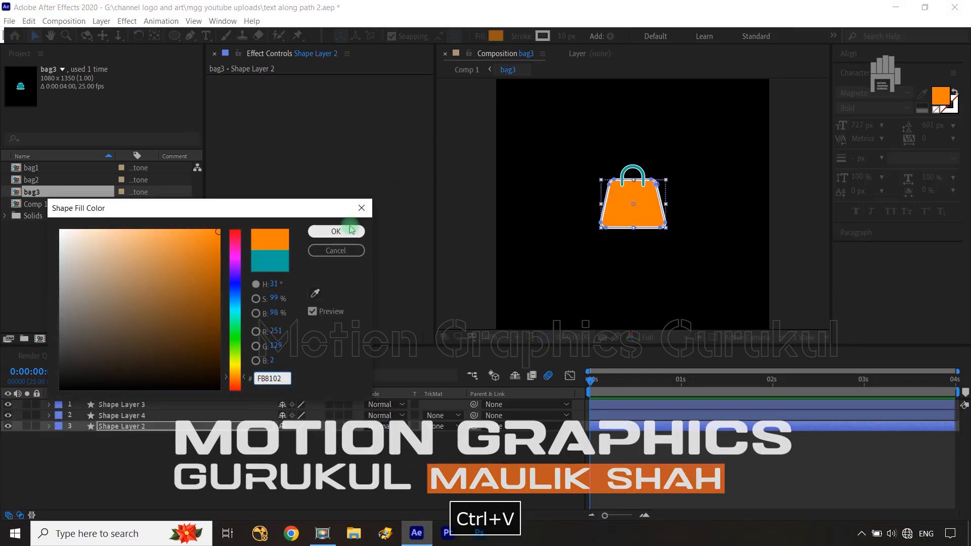
pyautogui.click(335, 231)
# - Set the stroke of the bag3 handle to the copied orange FB8102 and return to Comp 1
pyautogui.click(140, 407)
pyautogui.click(542, 37)
pyautogui.hotkey('ctrl', 'v')
pyautogui.click(336, 231)
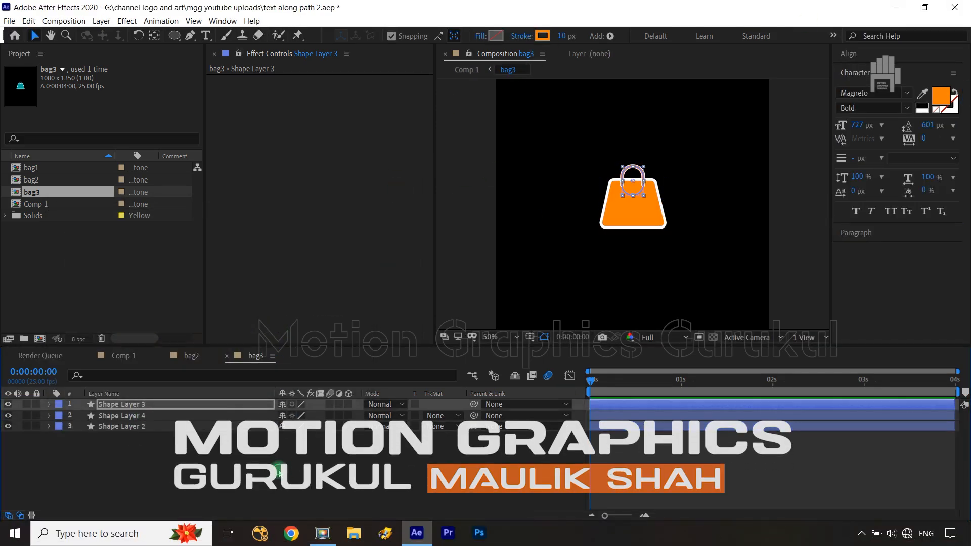
pyautogui.click(275, 468)
pyautogui.click(124, 356)
pyautogui.click(381, 477)
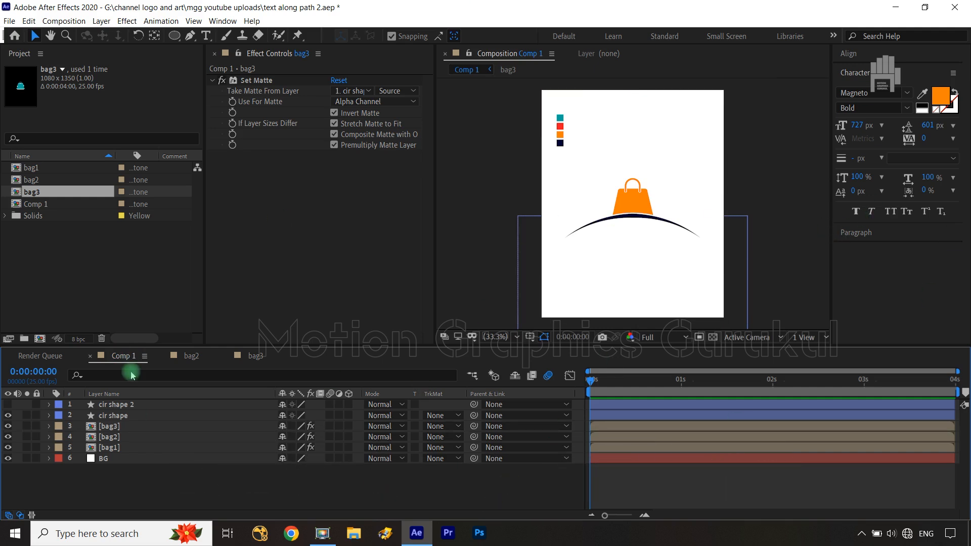
# - Move the anchor points of the bag2 and bag3 layers down to the center of the arc's circle, below the canvas
pyautogui.click(204, 38)
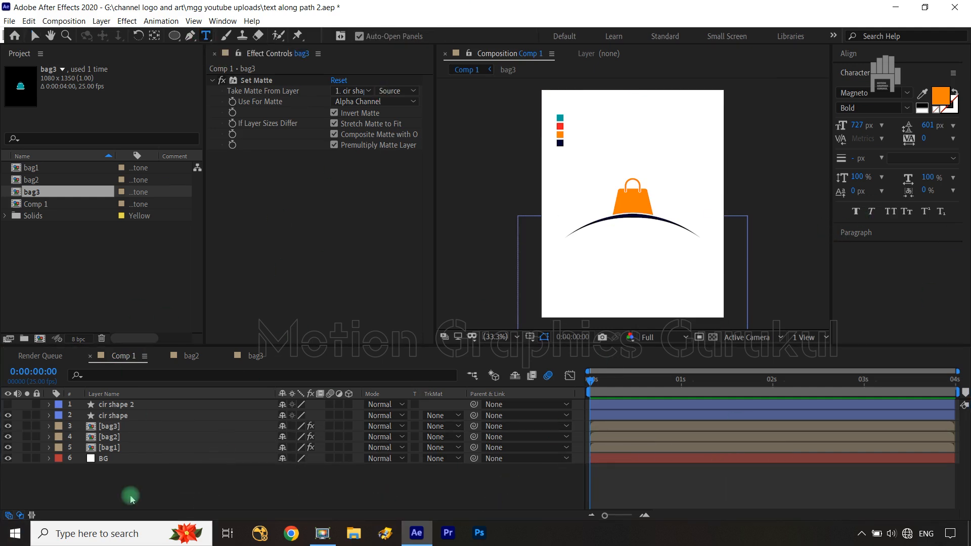
pyautogui.click(121, 428)
pyautogui.click(121, 405)
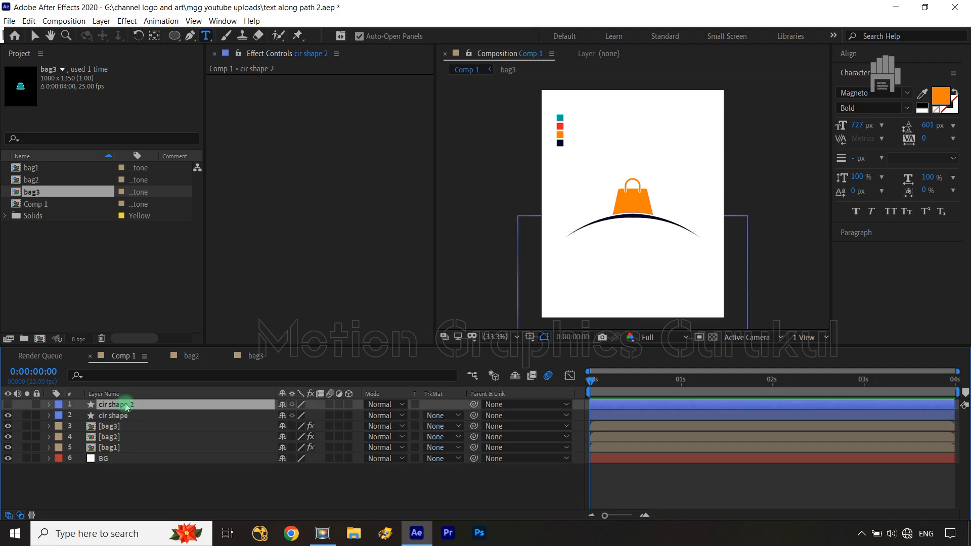
pyautogui.press('y')
pyautogui.click(121, 437)
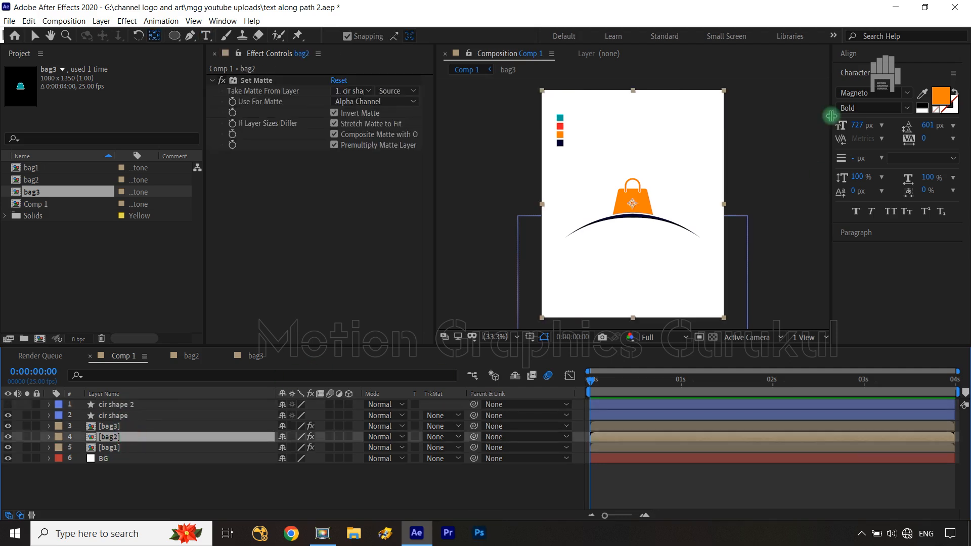
pyautogui.press('space')
pyautogui.moveTo(634, 336); pyautogui.dragTo(632, 266)
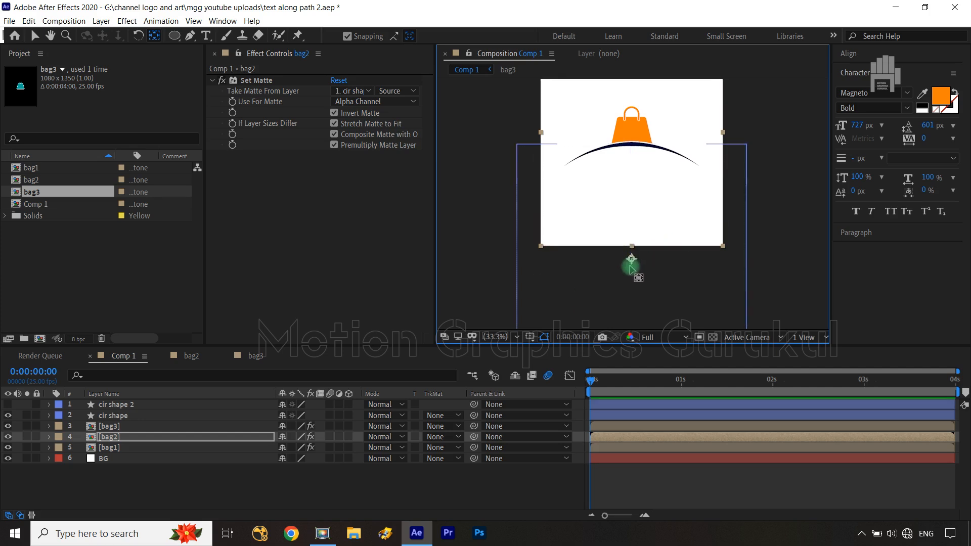
pyautogui.click(174, 426)
pyautogui.moveTo(632, 132); pyautogui.dragTo(632, 259)
pyautogui.click(208, 485)
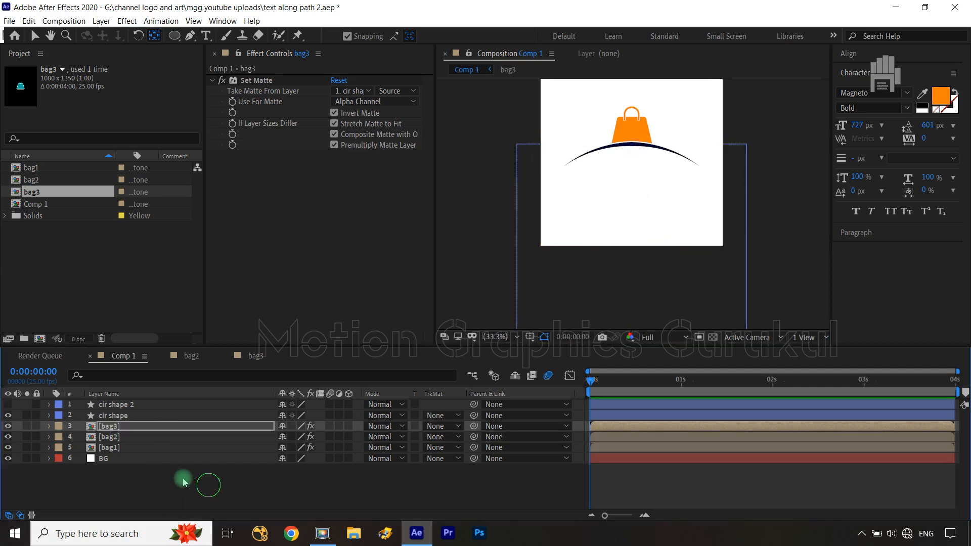
# - Rotate the bag3 layer to 13 degrees
pyautogui.click(133, 429)
pyautogui.press('r')
pyautogui.click(293, 437)
pyautogui.write('13')
pyautogui.press('Return')
pyautogui.click(116, 498)
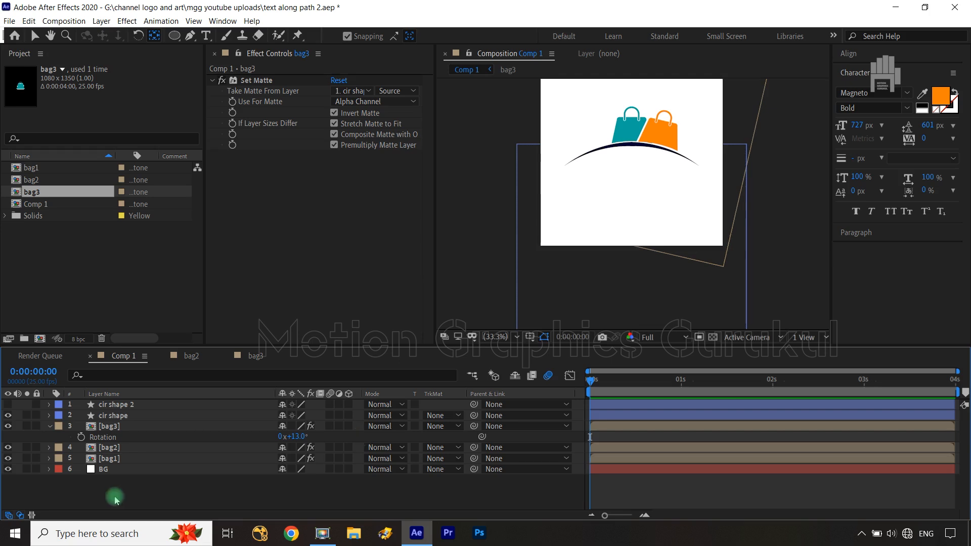
# - Rotate the bag2 layer to -13 degrees
pyautogui.click(126, 448)
pyautogui.write('r-1')
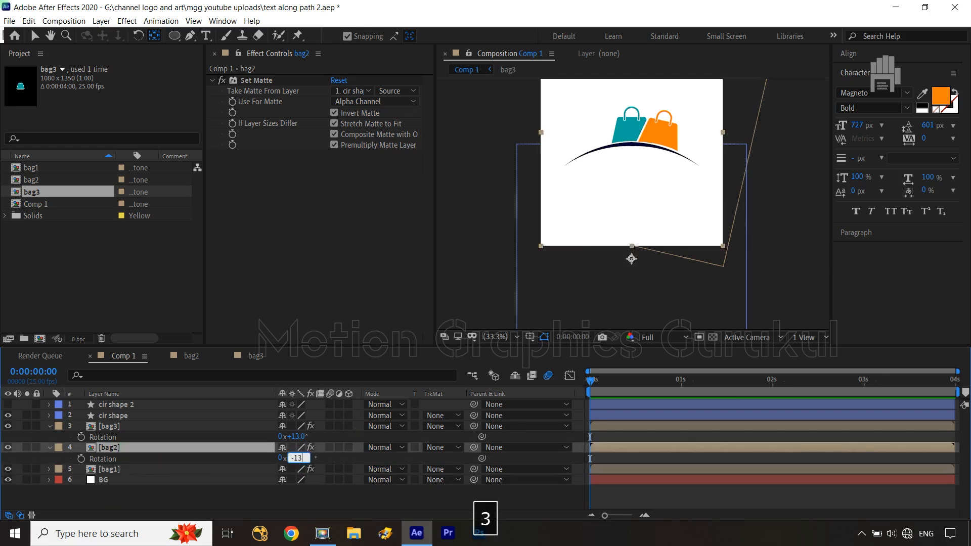
pyautogui.write('3')
pyautogui.click(362, 460)
# - Try to raise the bag2 and bag3 layers together to position 540, 1424
pyautogui.hotkey('shift', '/')
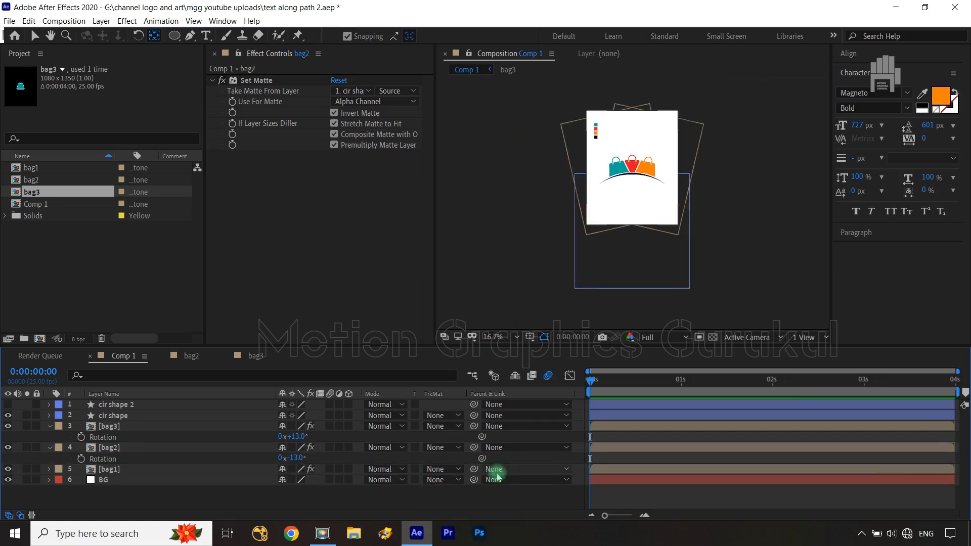
pyautogui.scroll(2, 700, 212)
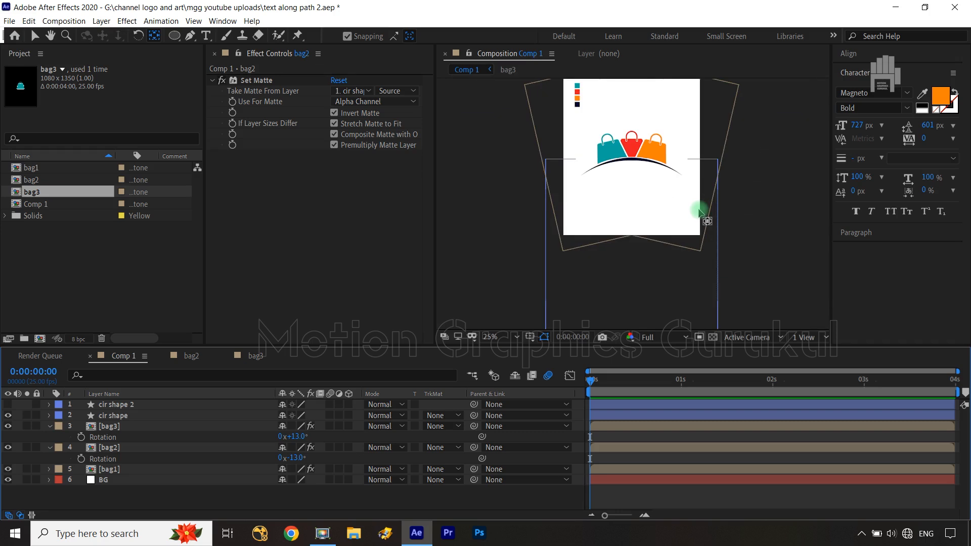
pyautogui.click(141, 431)
pyautogui.keyDown('ctrl'); pyautogui.click(138, 448); pyautogui.keyUp('ctrl')
pyautogui.press('p')
pyautogui.moveTo(313, 435); pyautogui.dragTo(311, 435)
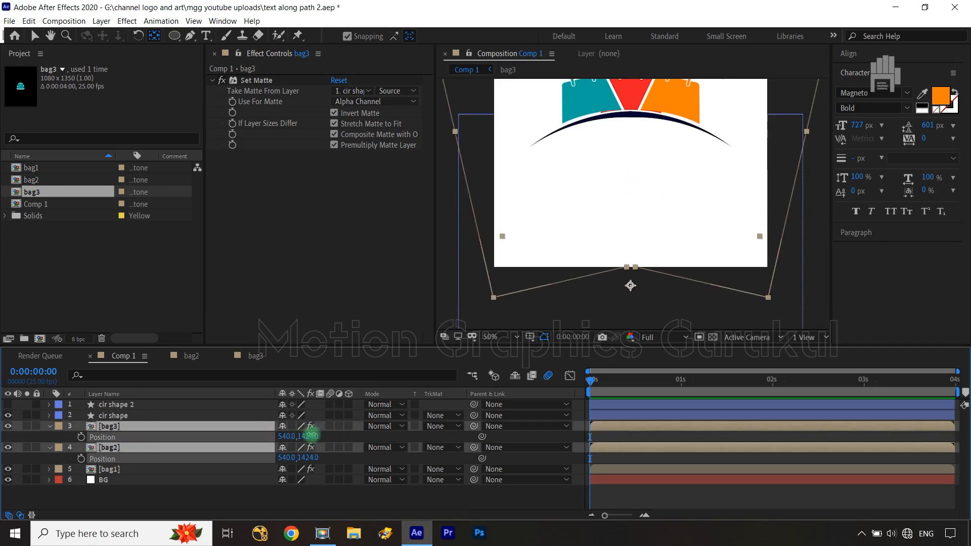
pyautogui.hotkey('ctrl', 'z')
# - Adjust the vertical position of the bag1 layer to 540, 668
pyautogui.click(130, 469)
pyautogui.press('p')
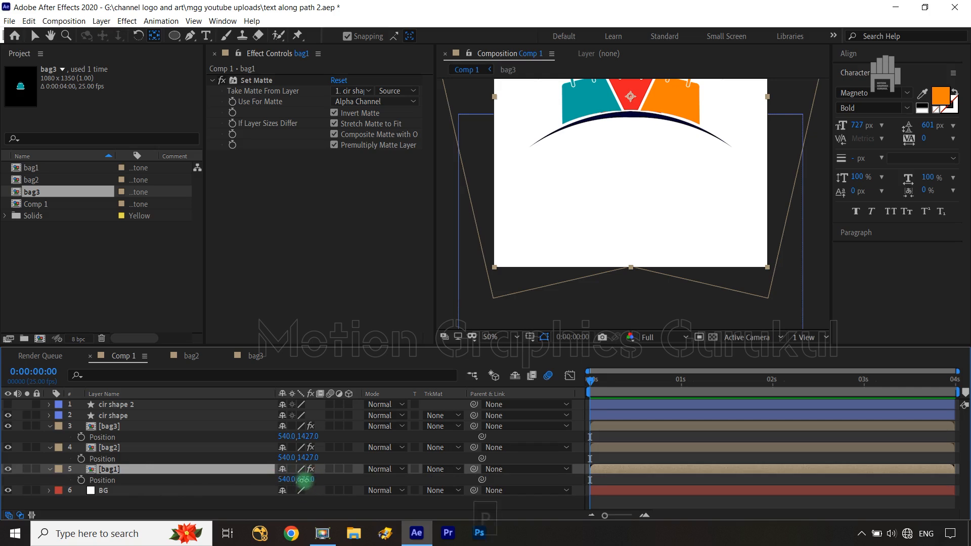
pyautogui.press('Down')
pyautogui.press('Up')
pyautogui.press('Up')
# - Move the ONLINE SHOP text up beneath the arc to position 540.3, 881
pyautogui.click(215, 412)
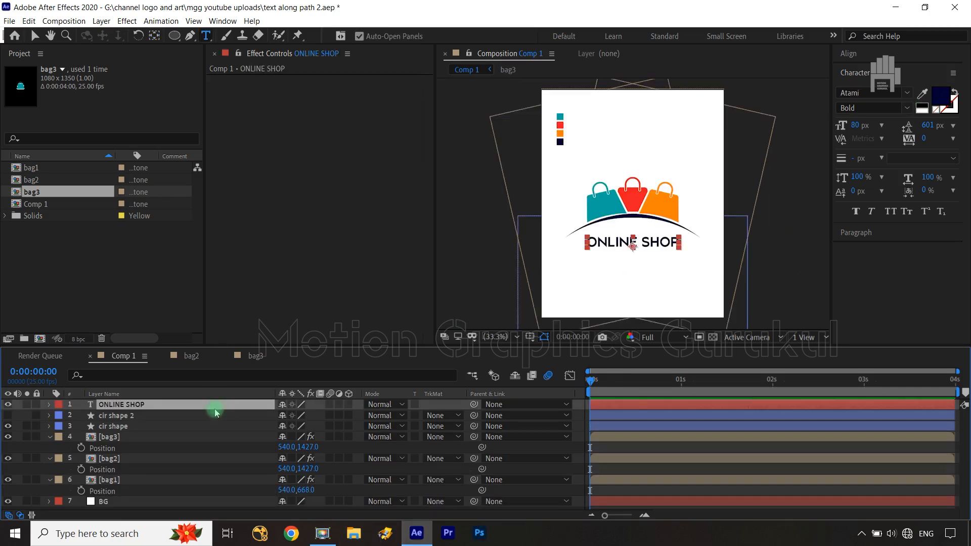
pyautogui.press('p')
pyautogui.moveTo(302, 415); pyautogui.dragTo(319, 401)
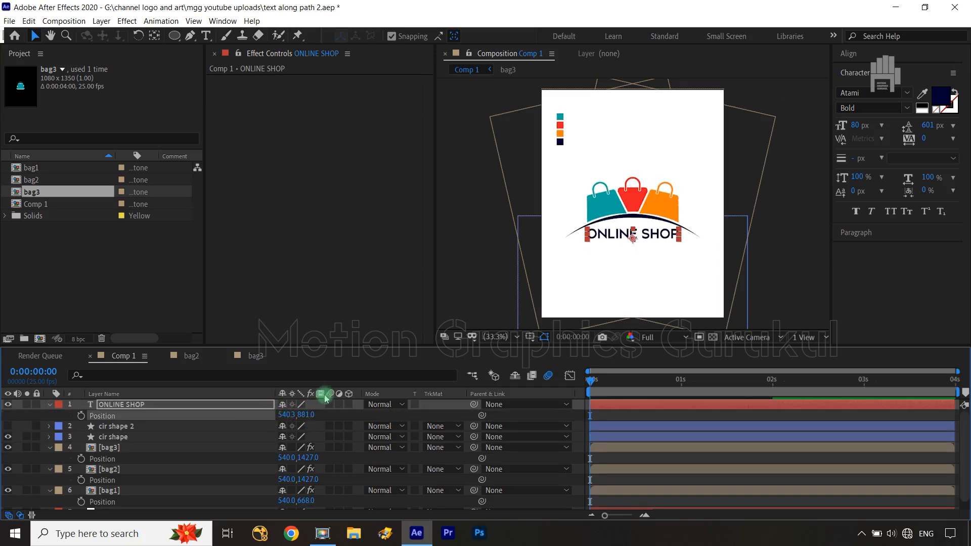
pyautogui.click(529, 416)
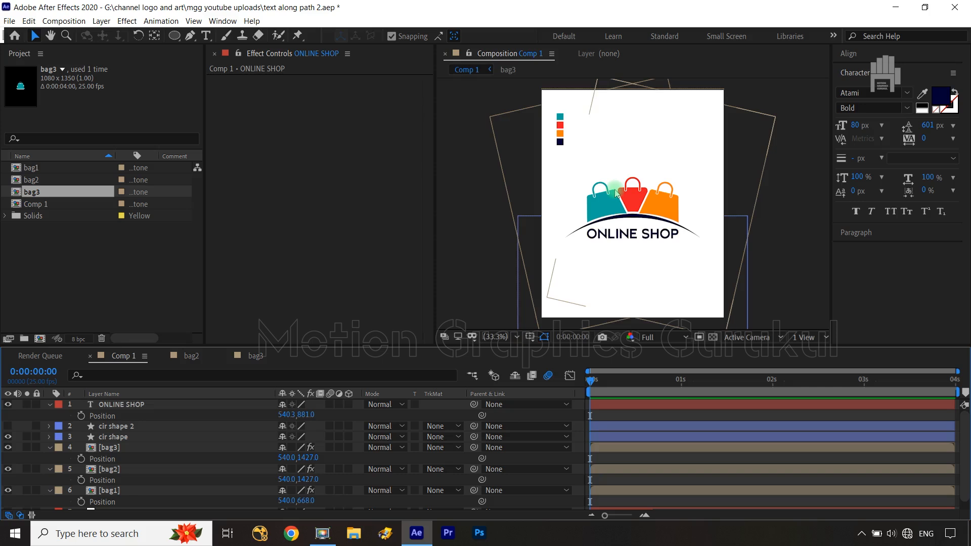
# - Keyframe Trim Paths Start at 40% and End at 60% on cir shape at one second, and return the playhead to the start
pyautogui.press('u')
pyautogui.click(127, 426)
pyautogui.click(49, 427)
pyautogui.click(81, 448)
pyautogui.scroll(-2, 98, 472)
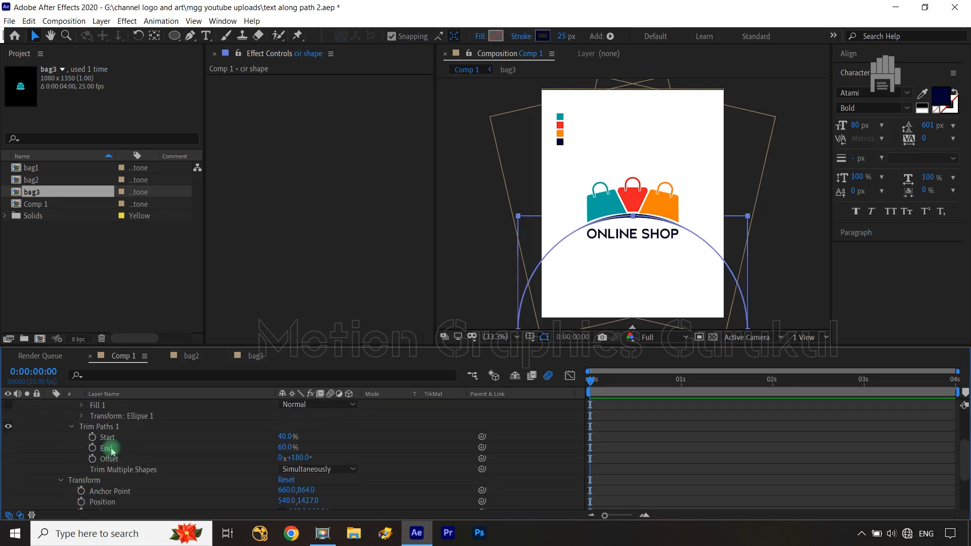
pyautogui.click(91, 438)
pyautogui.click(92, 448)
pyautogui.moveTo(607, 439); pyautogui.dragTo(681, 444)
pyautogui.moveTo(681, 381); pyautogui.dragTo(570, 406)
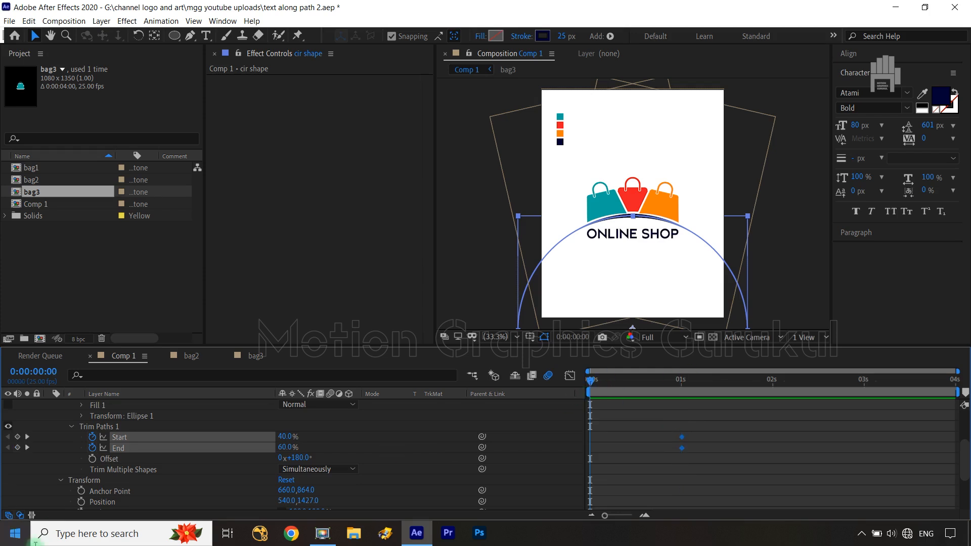
# - Set both Trim Paths Start and End of cir shape to 50% at the beginning of the timeline
pyautogui.click(288, 438)
pyautogui.write('50')
pyautogui.click(287, 448)
pyautogui.write('50')
pyautogui.click(347, 437)
# - Keyframe Trim Paths Start at 42% and End at 62% at frame 15 on cir shape
pyautogui.hotkey('shift', 'pagedown')
pyautogui.hotkey('ctrl', 'Right')
pyautogui.hotkey('ctrl', 'Right')
pyautogui.hotkey('ctrl', 'Right')
pyautogui.hotkey('ctrl', 'Right')
pyautogui.hotkey('ctrl', 'Right')
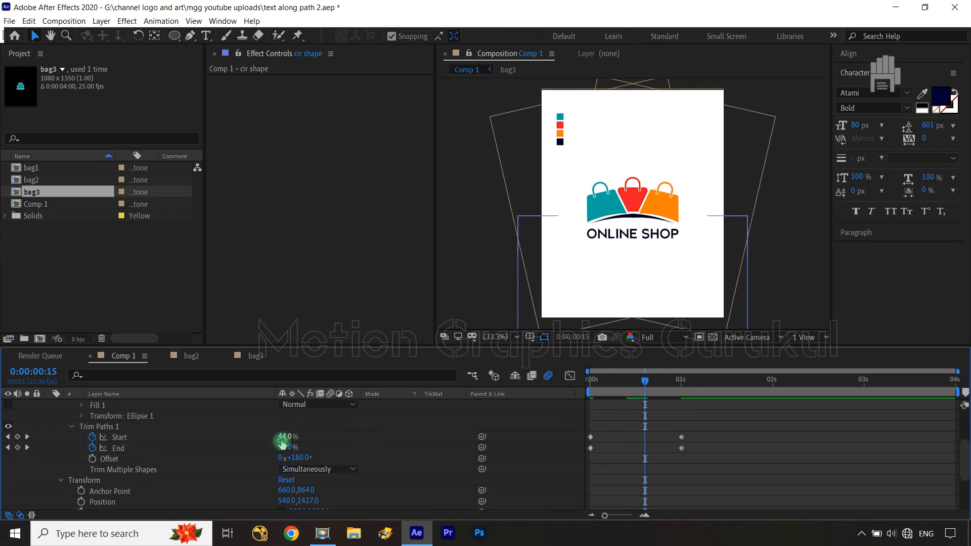
pyautogui.click(329, 436)
pyautogui.click(286, 437)
pyautogui.write('42')
pyautogui.click(334, 436)
pyautogui.click(334, 449)
pyautogui.write('58')
pyautogui.click(356, 445)
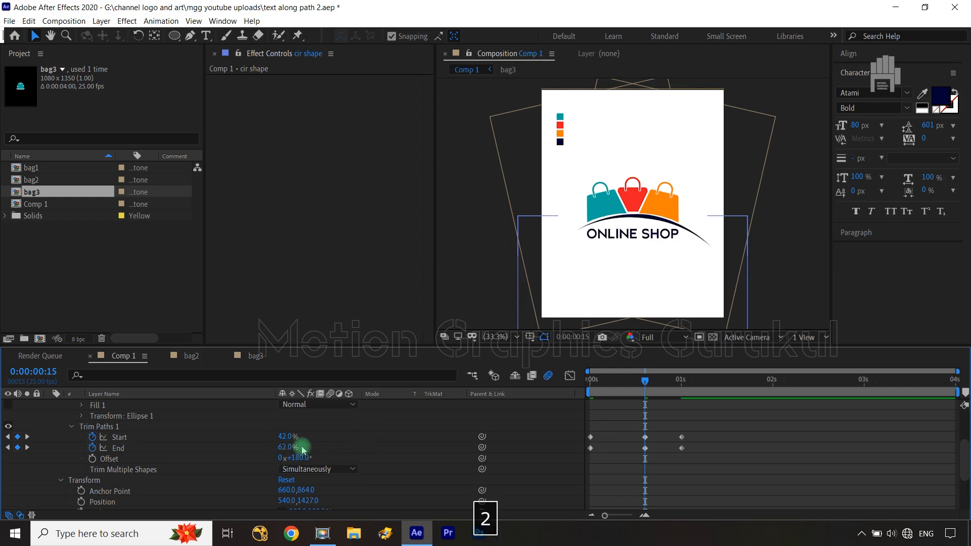
# - Apply Easy Ease to the Trim Paths keyframes of cir shape and reshape their curve in the Graph Editor
pyautogui.moveTo(710, 427); pyautogui.dragTo(581, 461)
pyautogui.press('F9')
pyautogui.click(570, 375)
pyautogui.moveTo(636, 445)
pyautogui.mouseDown()
pyautogui.moveTo(616, 445)
pyautogui.moveTo(639, 447)
pyautogui.mouseUp()
pyautogui.scroll(2, 676, 448)
pyautogui.click(570, 376)
pyautogui.click(625, 417)
# - End the work area just past one second and preview the arc animation
pyautogui.moveTo(615, 516); pyautogui.dragTo(602, 516)
pyautogui.press('n')
pyautogui.moveTo(693, 382); pyautogui.dragTo(540, 433)
pyautogui.press('space')
# - Keyframe bag1's Position and Rotation at 0:04 and 1:04, with Position 540, 470 and Rotation -12° at 0:19
pyautogui.click(108, 459)
pyautogui.press('p')
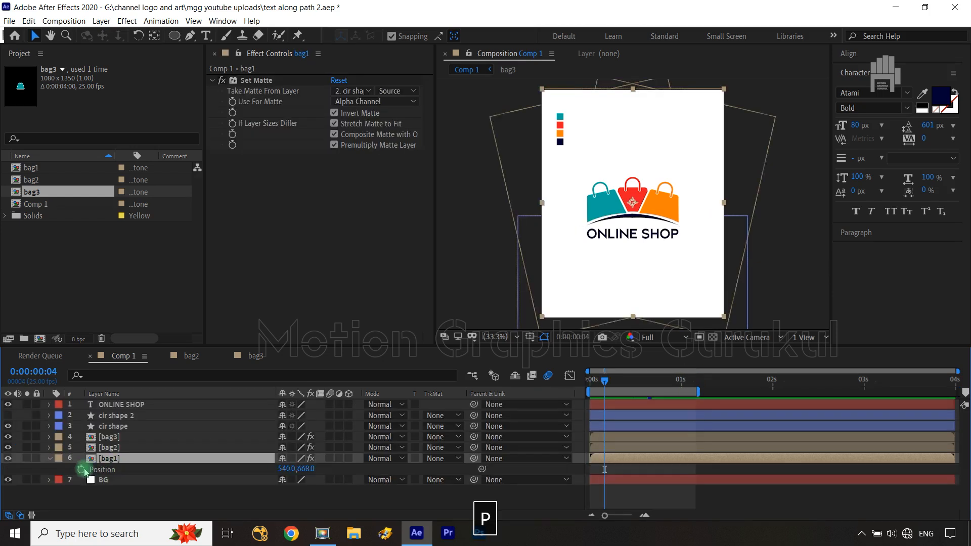
pyautogui.hotkey('ctrl', 'Right')
pyautogui.click(17, 469)
pyautogui.hotkey('shift', 'pagedown')
pyautogui.click(17, 470)
pyautogui.hotkey('shift', 'r')
pyautogui.click(81, 480)
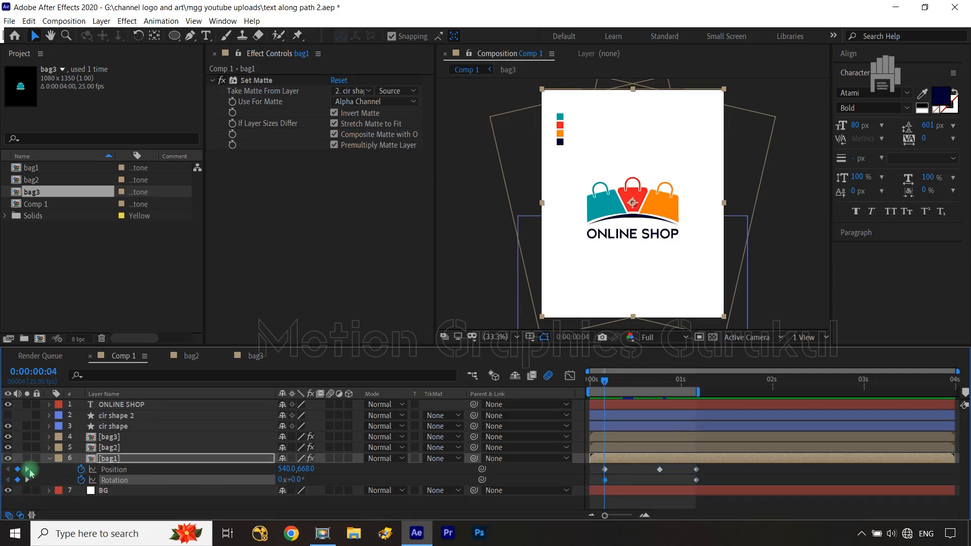
pyautogui.moveTo(297, 481); pyautogui.dragTo(161, 490)
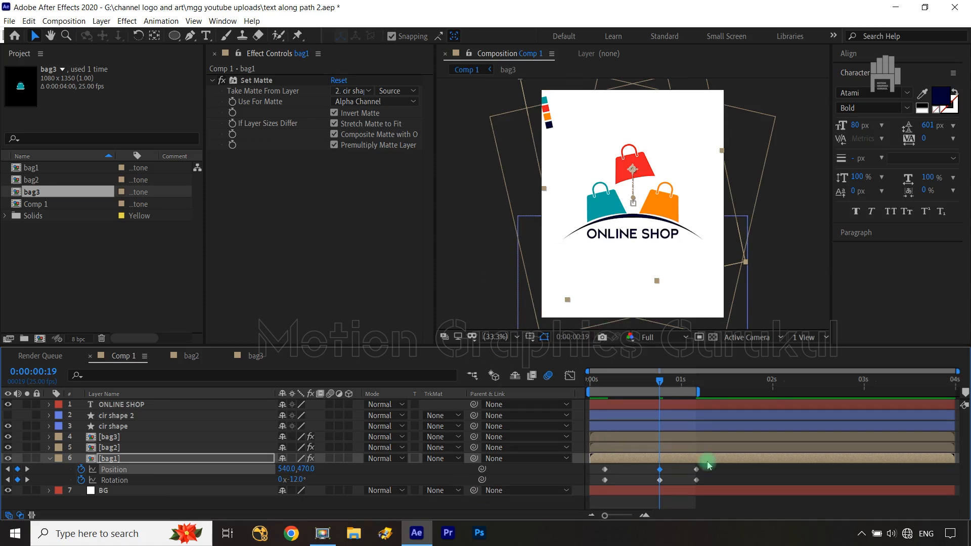
# - Apply Easy Ease to bag1's Position and Rotation keyframes and stretch their speed curves in the Graph Editor
pyautogui.moveTo(701, 461); pyautogui.dragTo(591, 480)
pyautogui.press('F9')
pyautogui.click(570, 375)
pyautogui.moveTo(641, 500); pyautogui.dragTo(689, 479)
pyautogui.hotkey('ctrl', 'z')
pyautogui.moveTo(642, 459); pyautogui.dragTo(714, 478)
pyautogui.scroll(2, 663, 476)
pyautogui.click(570, 376)
pyautogui.click(529, 504)
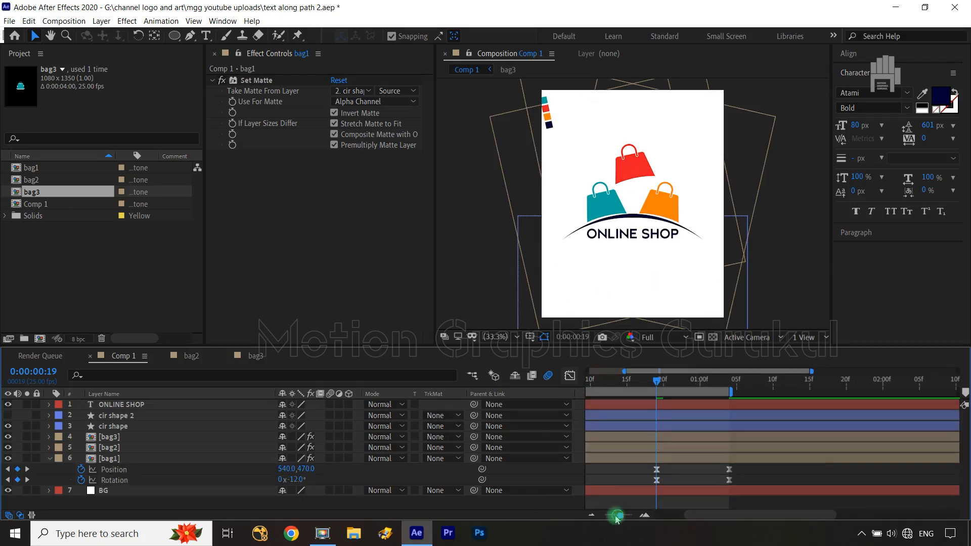
pyautogui.moveTo(619, 515); pyautogui.dragTo(604, 516)
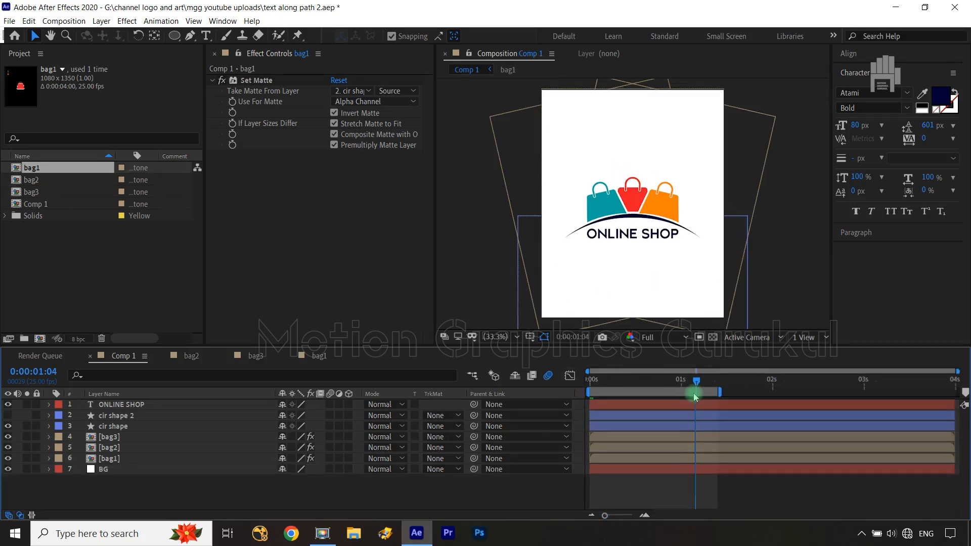
# - Keyframe the current Rotation of the bag2 and bag3 layers at 1:03 and again at 1:16
pyautogui.hotkey('ctrl', 'Left')
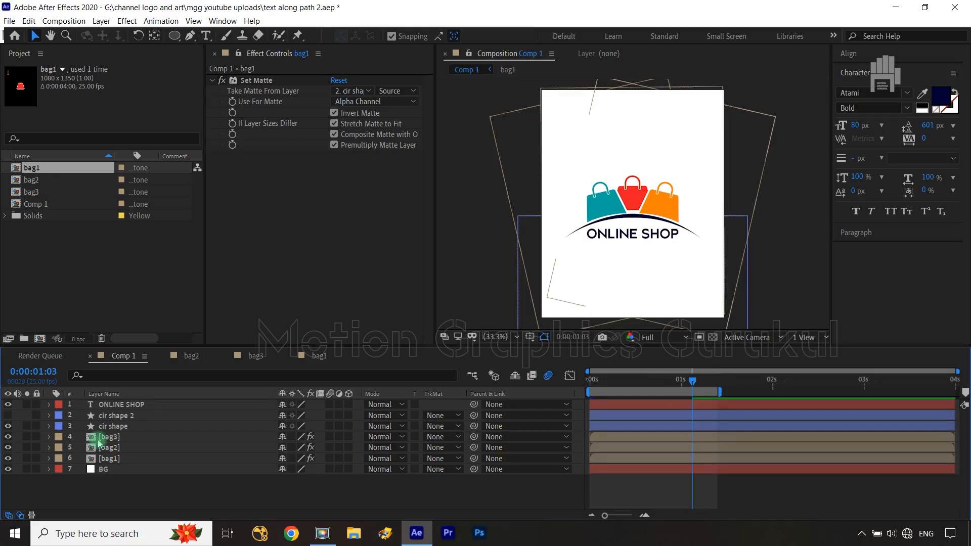
pyautogui.click(132, 445)
pyautogui.keyDown('ctrl'); pyautogui.click(131, 438); pyautogui.keyUp('ctrl')
pyautogui.press('r')
pyautogui.click(81, 448)
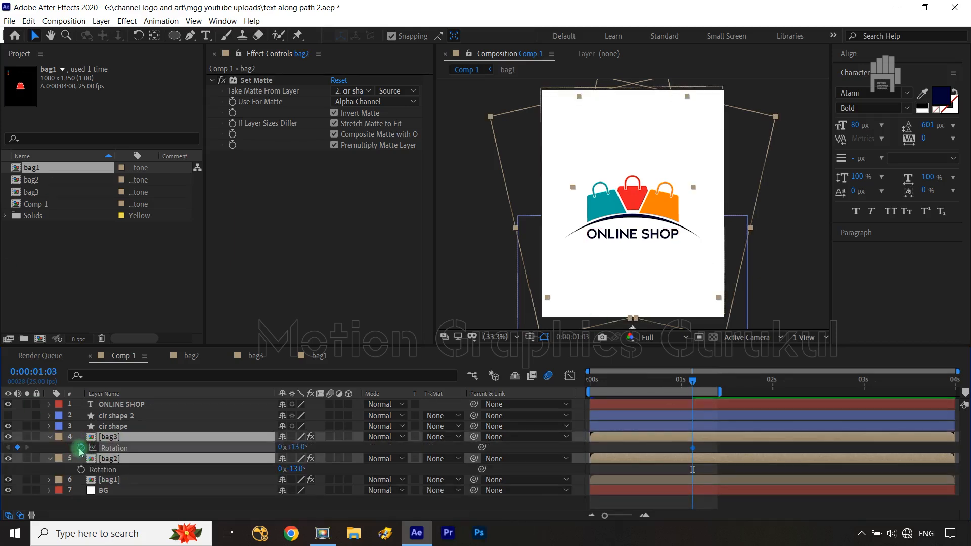
pyautogui.hotkey('shift', 'pagedown')
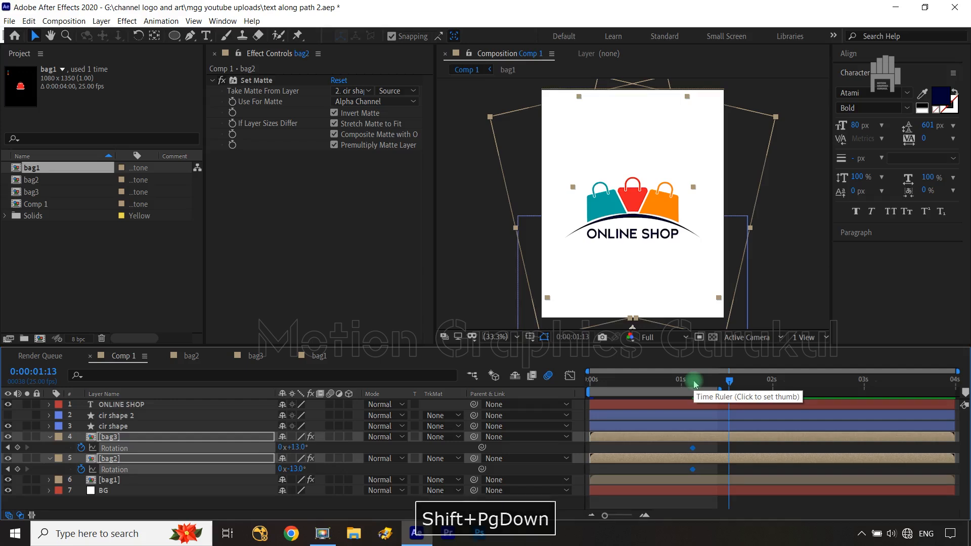
pyautogui.hotkey('ctrl', 'Right')
pyautogui.hotkey('ctrl', 'Right')
pyautogui.hotkey('ctrl', 'Right')
pyautogui.click(18, 447)
# - Set bag2 and bag3 Rotation to 0° at 1:03 and extend the work area to just before two seconds
pyautogui.click(8, 448)
pyautogui.click(293, 469)
pyautogui.write('0')
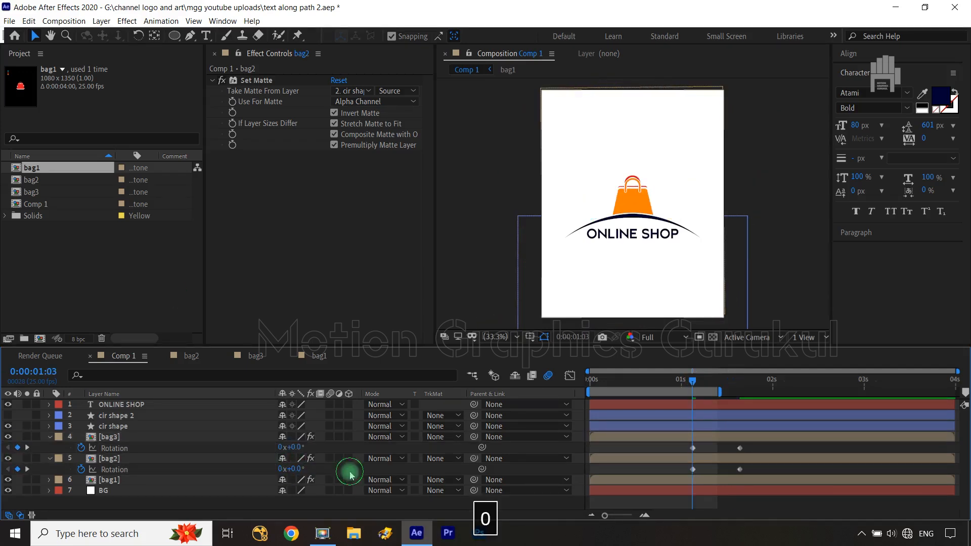
pyautogui.moveTo(723, 391); pyautogui.dragTo(769, 393)
# - Apply Easy Ease to the bag2 and bag3 Rotation keyframes and adjust their speed curves in the Graph Editor
pyautogui.moveTo(755, 445); pyautogui.dragTo(674, 477)
pyautogui.press('F9')
pyautogui.click(571, 378)
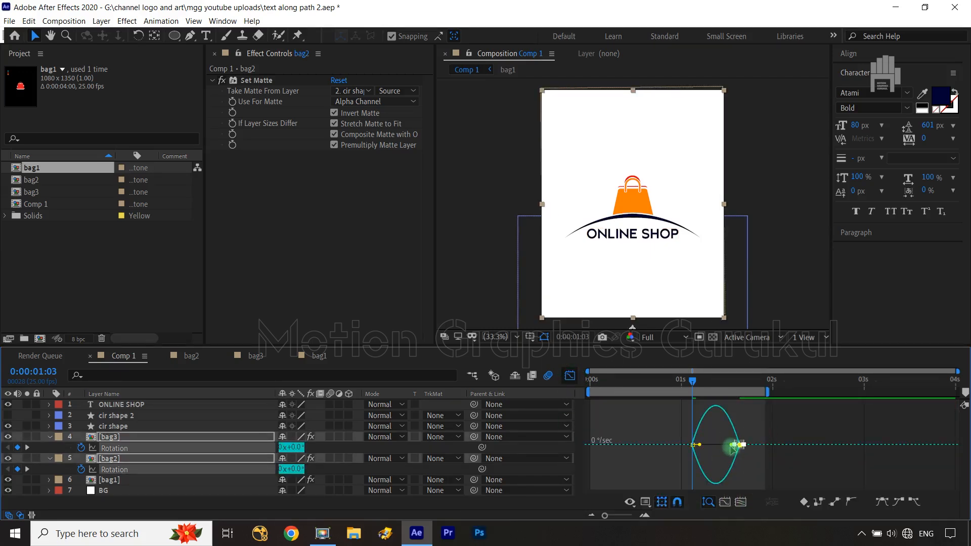
pyautogui.click(570, 378)
# - Trim the start of the bag2 and bag3 layers to 1:05
pyautogui.hotkey('ctrl', 'Right')
pyautogui.hotkey('ctrl', 'Right')
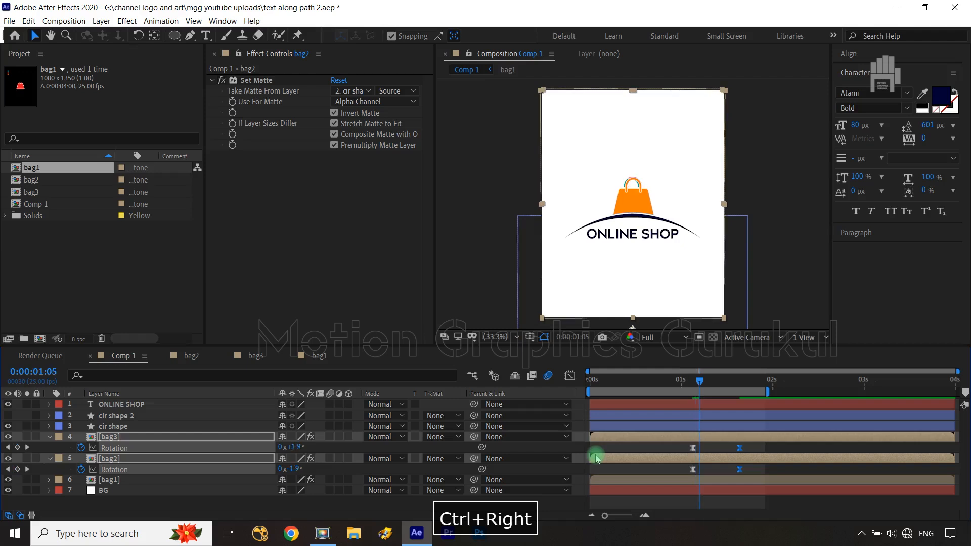
pyautogui.hotkey('alt', '[')
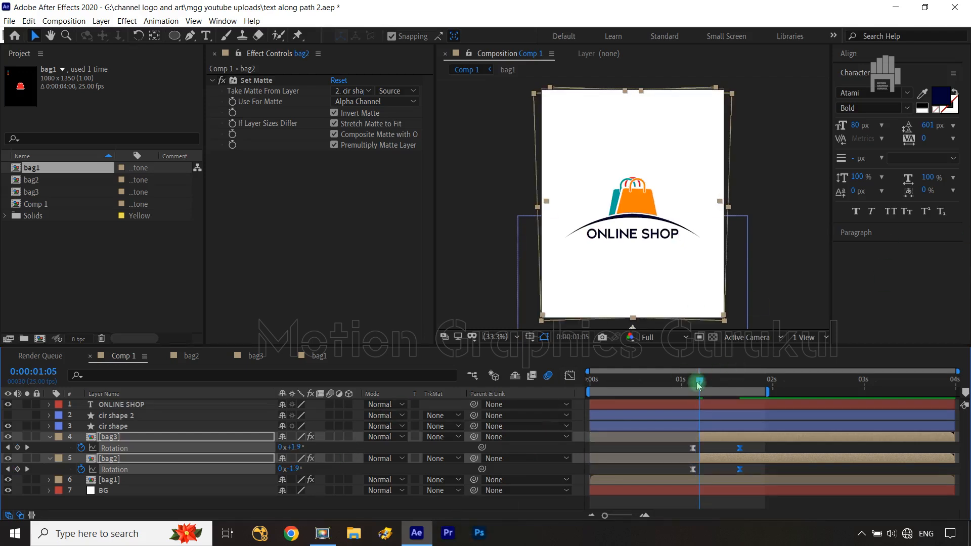
# - Trim the start of the bag1 layer to frame 6 and collapse the bag layers' properties
pyautogui.press('Home')
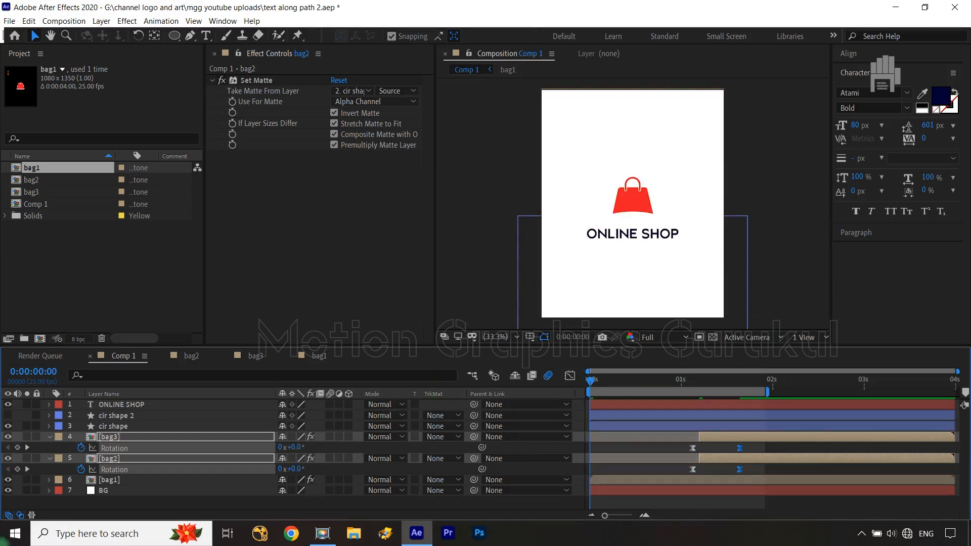
pyautogui.click(128, 479)
pyautogui.press('u')
pyautogui.keyDown('shift'); pyautogui.click(613, 384); pyautogui.keyUp('shift')
pyautogui.hotkey('ctrl', 'Right')
pyautogui.hotkey('alt', '[')
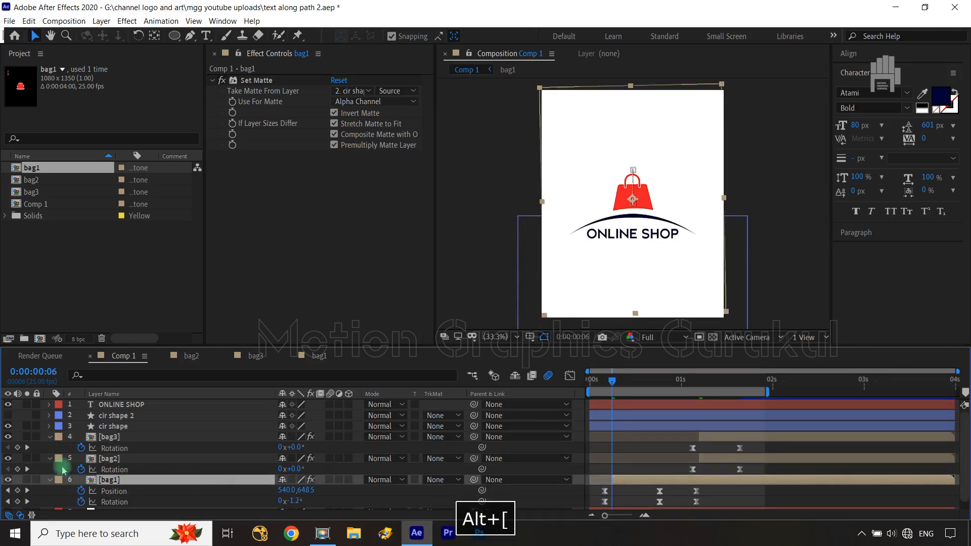
pyautogui.click(49, 458)
pyautogui.click(49, 437)
pyautogui.click(49, 459)
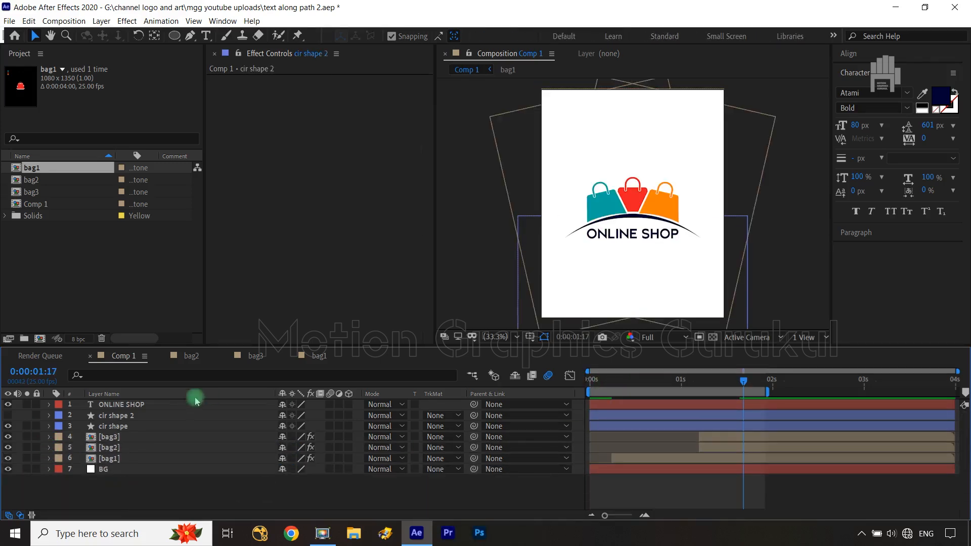
# - Draw a rectangular mask on the ONLINE SHOP layer, starting below the text and spanning beyond the canvas width
pyautogui.click(136, 405)
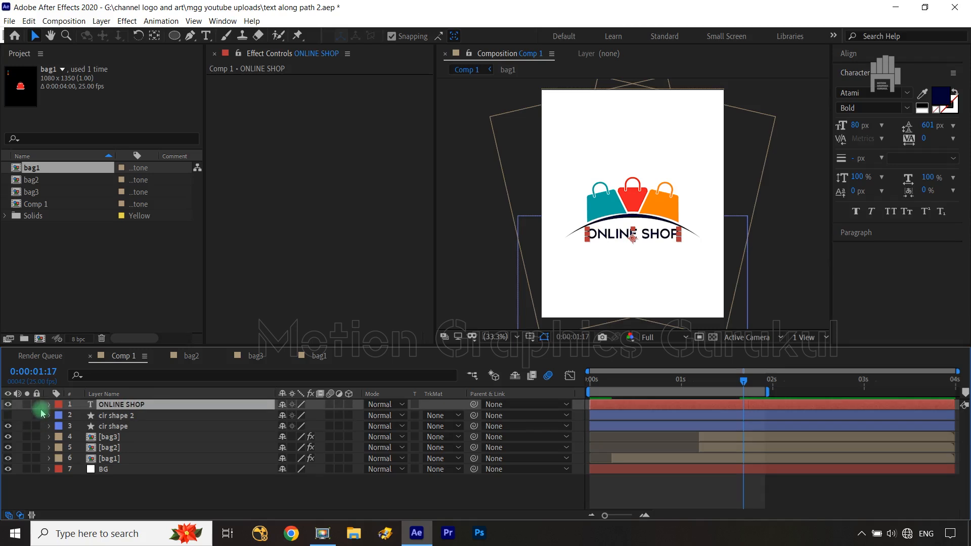
pyautogui.click(49, 405)
pyautogui.click(152, 447)
pyautogui.click(726, 287)
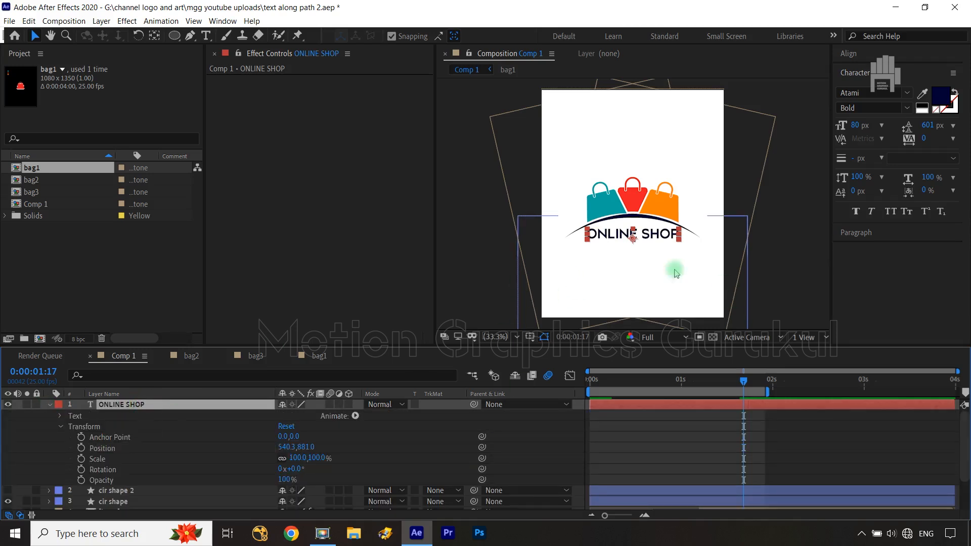
pyautogui.moveTo(175, 40); pyautogui.dragTo(212, 40)
pyautogui.click(213, 41)
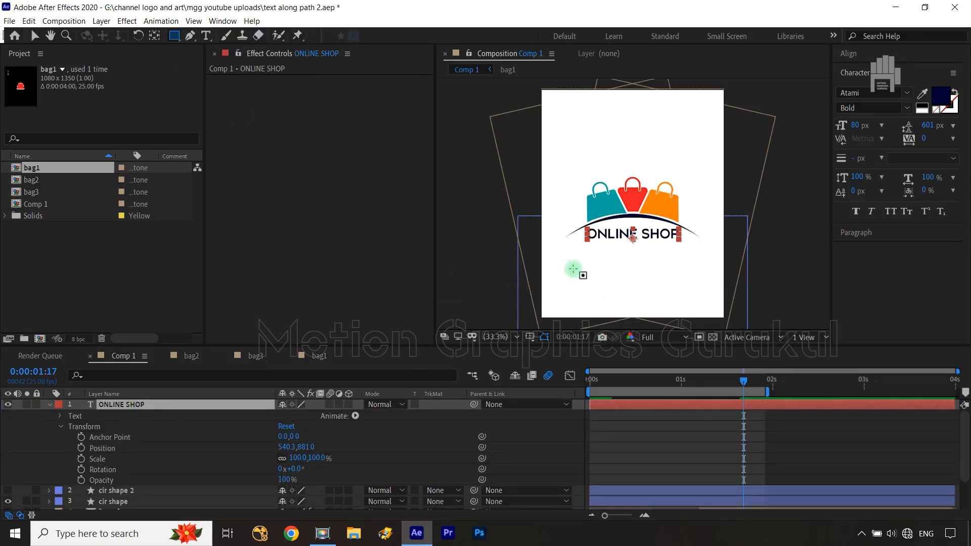
pyautogui.moveTo(536, 249); pyautogui.dragTo(734, 355)
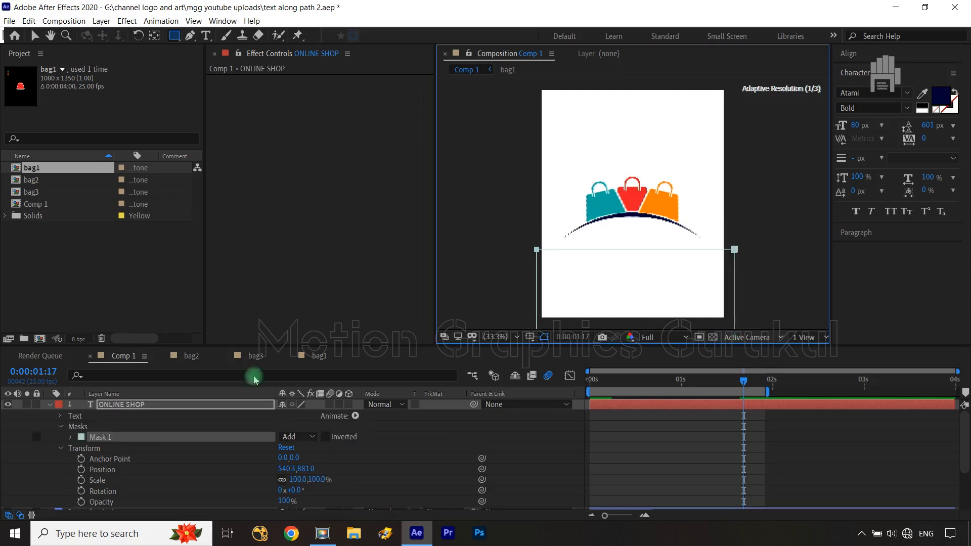
# - Replace the Mask Path of Mask 1 on ONLINE SHOP with the copied circle path
pyautogui.click(71, 437)
pyautogui.click(110, 449)
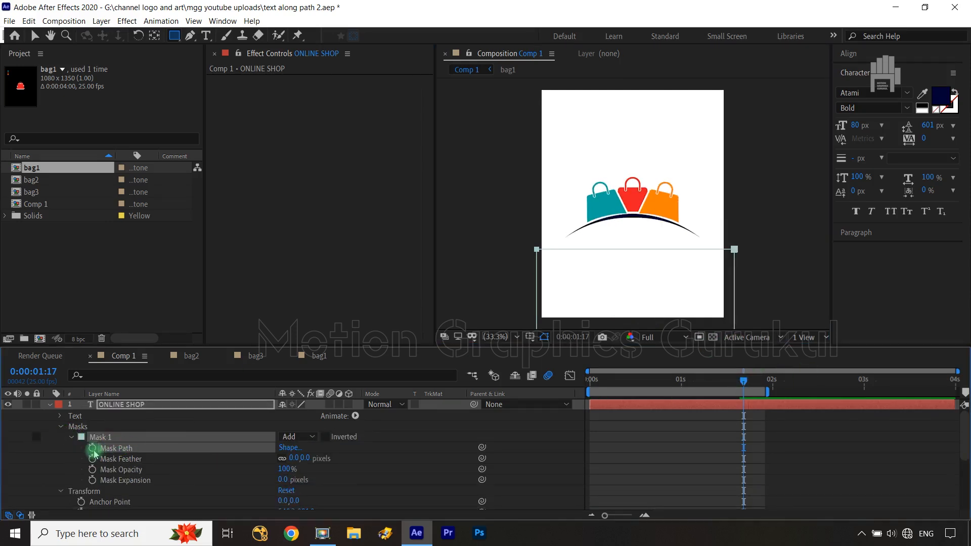
pyautogui.hotkey('ctrl', 'v')
# - Move the whole circular mask path up so its top sits just beneath the arc
pyautogui.click(745, 273)
pyautogui.press('v')
pyautogui.doubleClick(745, 273)
pyautogui.moveTo(746, 273); pyautogui.dragTo(643, 257)
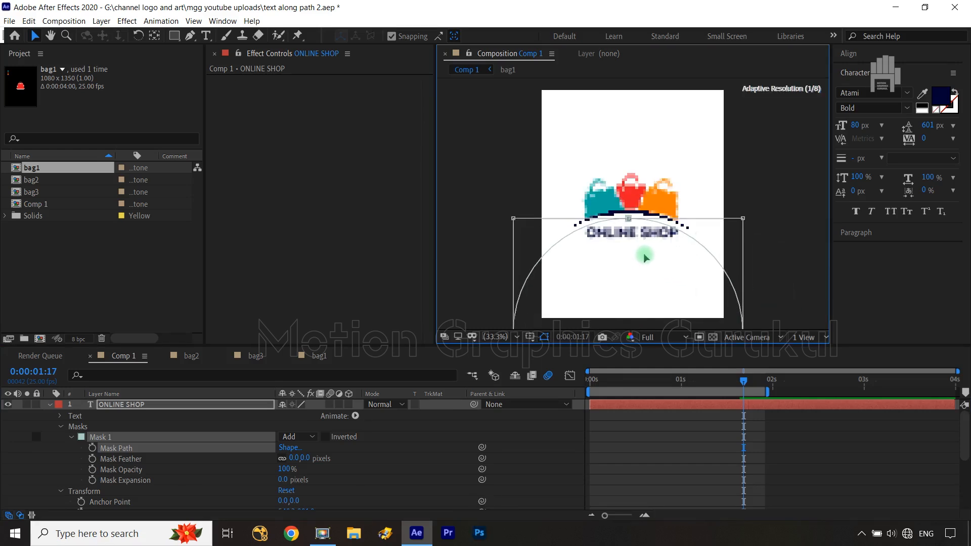
# - Show the title/action safe guides at 100% magnification and nudge the circular mask right to the canvas centre
pyautogui.press('/')
pyautogui.click(531, 336)
pyautogui.click(559, 352)
pyautogui.press('Right')
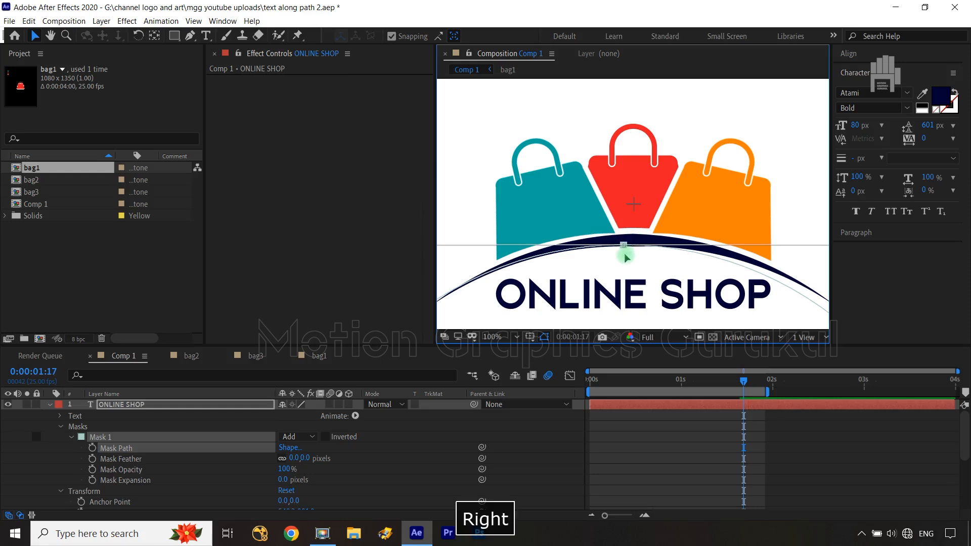
pyautogui.press('Right')
pyautogui.press('Right')
pyautogui.press('Right')
pyautogui.press('Right')
pyautogui.press('Right')
pyautogui.press('Right')
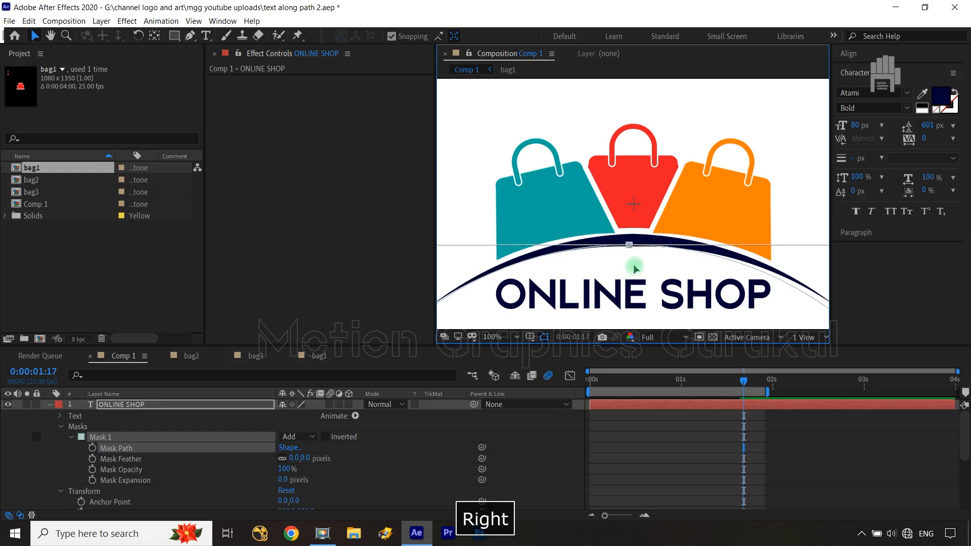
# - Nudge the circular mask down until its top crosses the upper edge of the ONLINE SHOP letters
pyautogui.press('Down')
pyautogui.press('Down')
pyautogui.press('Down')
pyautogui.press('Down')
pyautogui.press('Down')
pyautogui.press('Down')
pyautogui.press('Down')
pyautogui.press('Down')
pyautogui.press('Down')
pyautogui.press('Down')
pyautogui.press('Down')
pyautogui.press('Down')
pyautogui.press('Down')
pyautogui.press('Down')
pyautogui.press('Down')
pyautogui.press('Down')
pyautogui.press('Down')
pyautogui.press('Down')
pyautogui.press('Down')
pyautogui.press('Down')
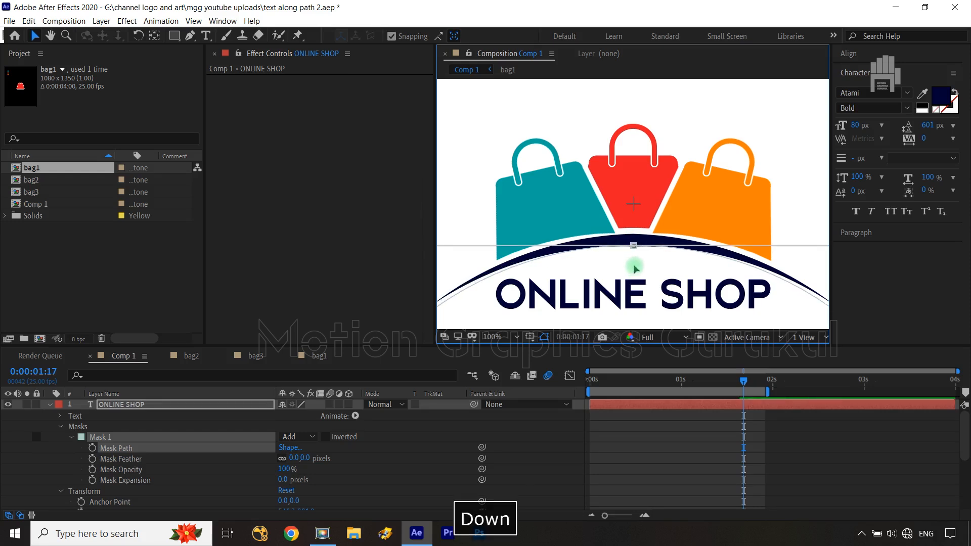
pyautogui.press('Down')
pyautogui.press('Down')
pyautogui.press('Down')
pyautogui.press('Down')
pyautogui.press('Down')
pyautogui.press('Down')
pyautogui.press('Down')
pyautogui.press('Down')
pyautogui.press('Down')
pyautogui.press('Down')
pyautogui.press('Down')
pyautogui.press('Down')
pyautogui.press('Down')
pyautogui.press('Down')
pyautogui.press('Down')
pyautogui.press('Down')
pyautogui.press('Down')
pyautogui.press('Down')
pyautogui.press('Down')
pyautogui.press('Down')
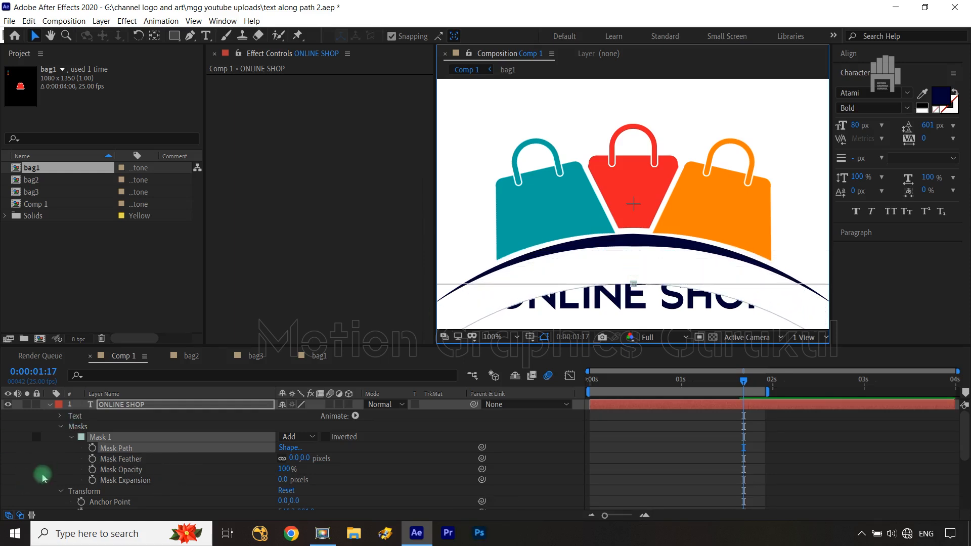
# - Set the ONLINE SHOP text's Path option to Mask 1
pyautogui.click(60, 427)
pyautogui.click(59, 416)
pyautogui.click(72, 440)
pyautogui.click(323, 448)
pyautogui.click(342, 471)
# - Set the text path's First Margin to 2138 to centre ONLINE SHOP beneath the arc
pyautogui.scroll(-3, 324, 488)
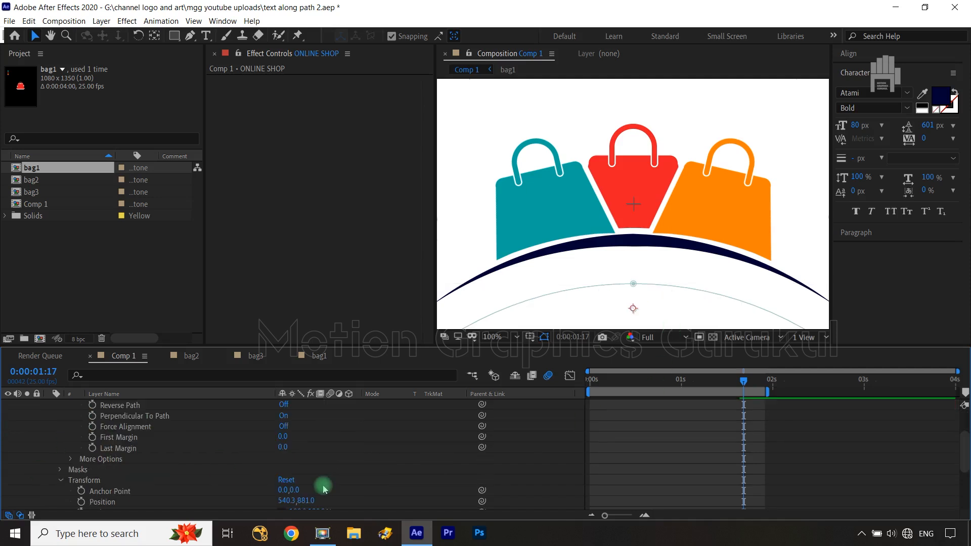
pyautogui.moveTo(283, 438); pyautogui.dragTo(635, 457)
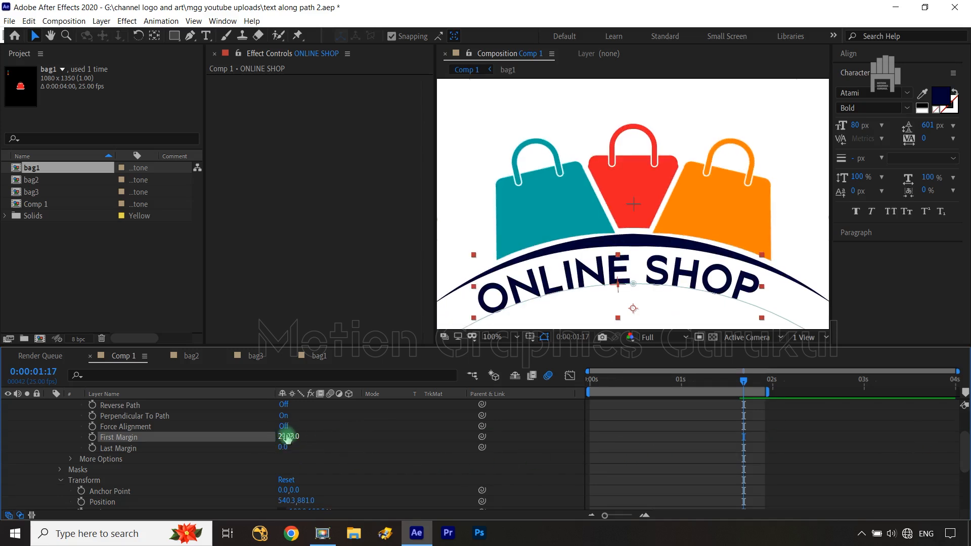
pyautogui.hotkey('shift', '/')
pyautogui.moveTo(289, 435); pyautogui.dragTo(312, 438)
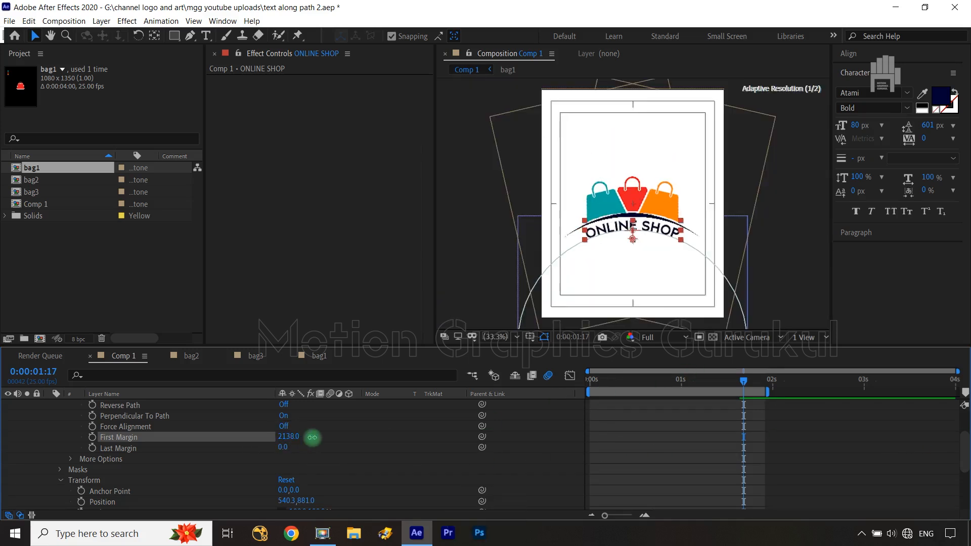
pyautogui.click(313, 440)
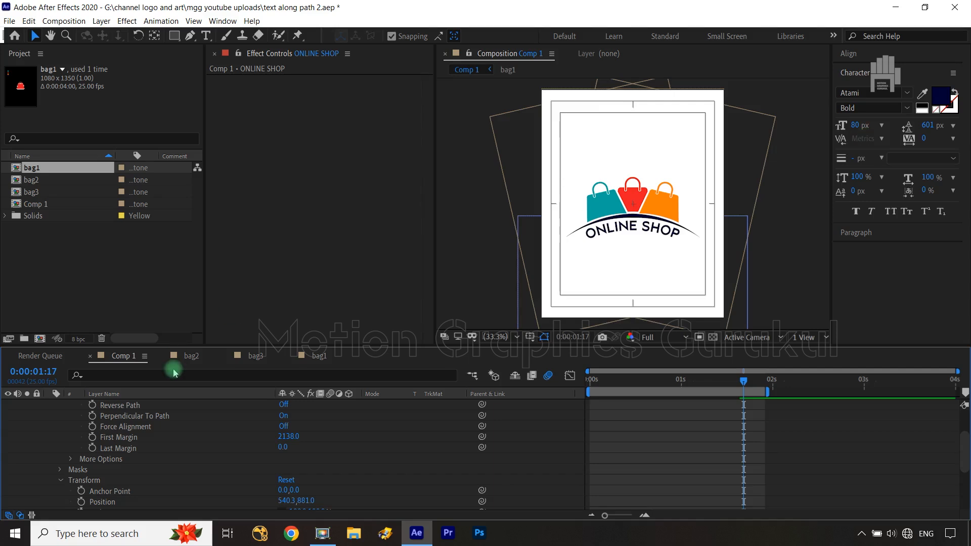
# - Lower the ONLINE SHOP layer to position 540.3, 889
pyautogui.scroll(5, 25, 461)
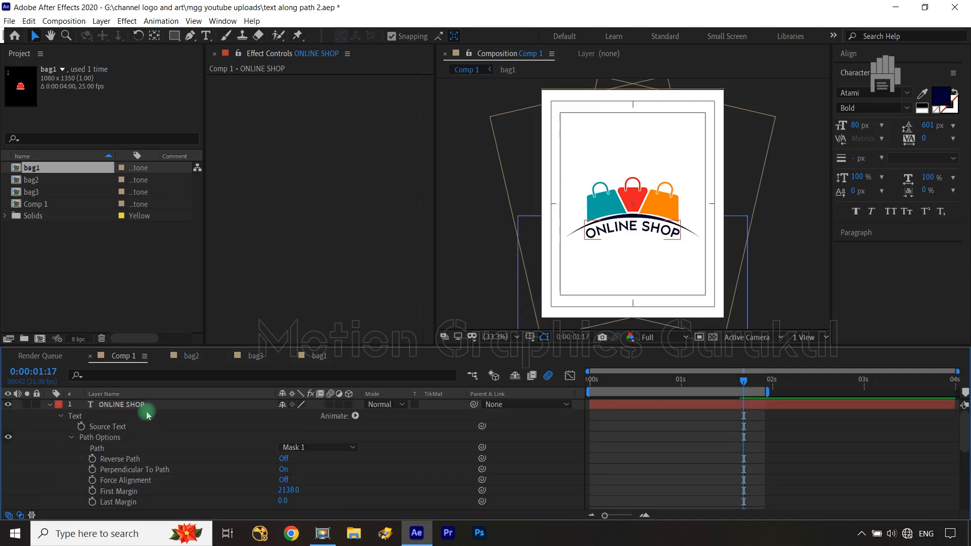
pyautogui.click(147, 405)
pyautogui.press('p')
pyautogui.moveTo(305, 415); pyautogui.dragTo(318, 414)
pyautogui.click(375, 496)
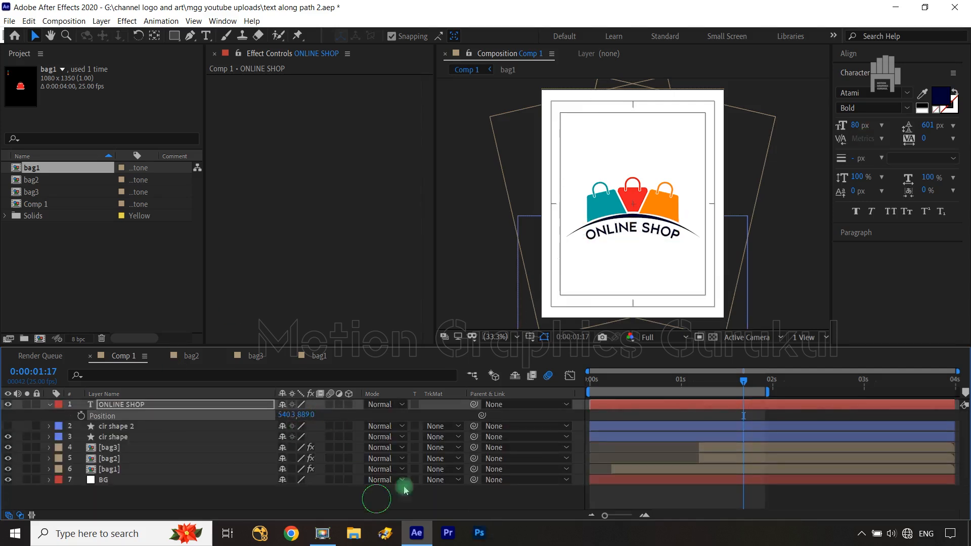
# - Add a Tracking animator to the ONLINE SHOP text
pyautogui.click(50, 406)
pyautogui.click(348, 416)
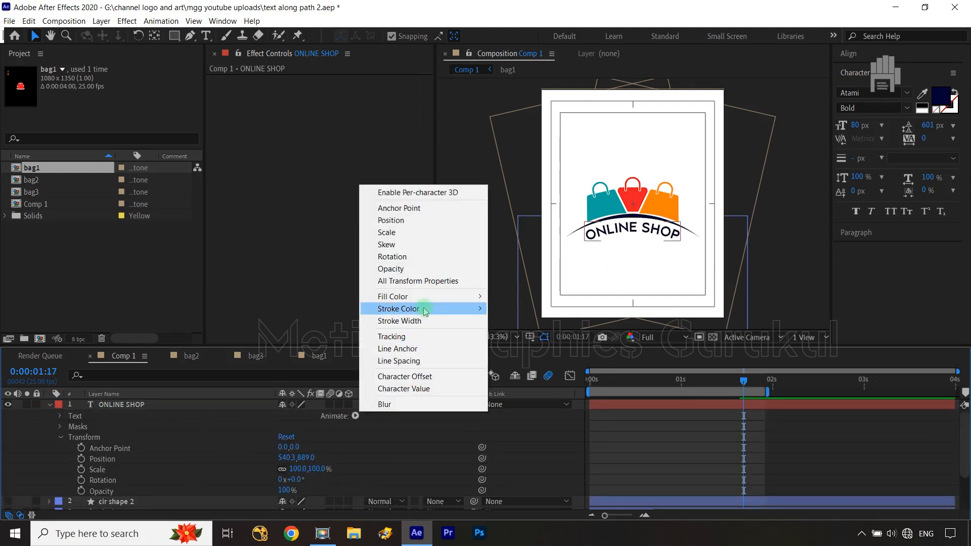
pyautogui.click(427, 338)
pyautogui.scroll(-2, 147, 480)
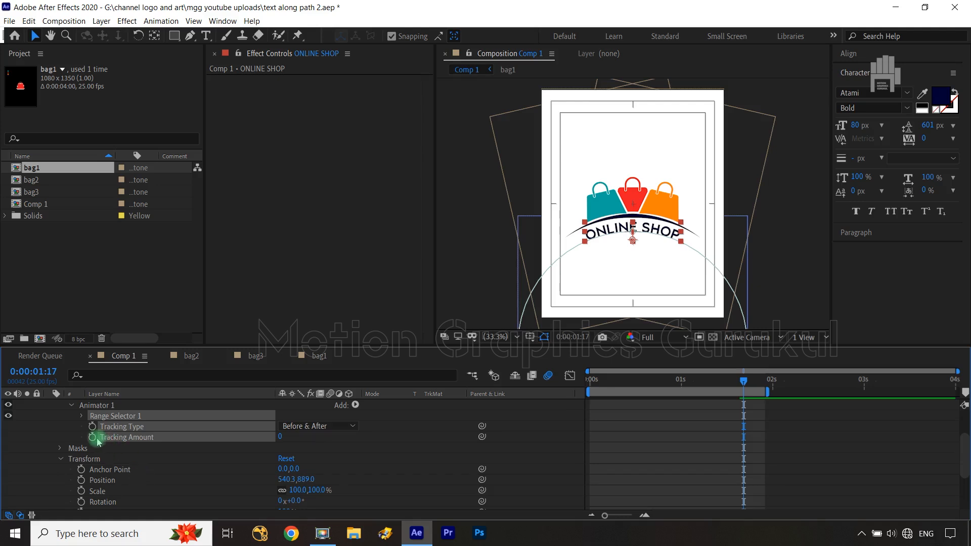
pyautogui.scroll(2, 117, 456)
pyautogui.scroll(-5, 454, 472)
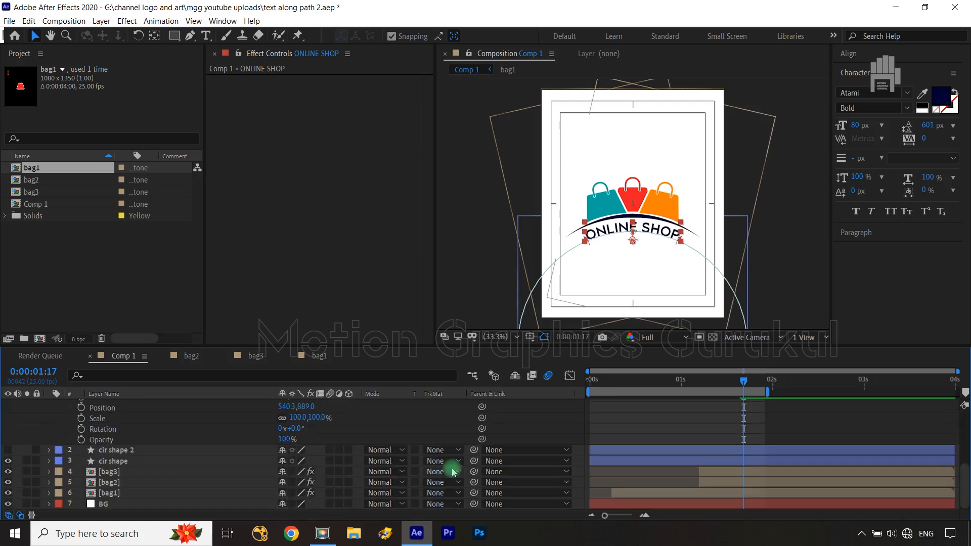
# - Reveal the cir shape keyframes for timing and start keyframing the ONLINE SHOP Tracking Amount at 0:00:00:02
pyautogui.click(122, 461)
pyautogui.press('u')
pyautogui.moveTo(775, 387); pyautogui.dragTo(581, 390)
pyautogui.hotkey('ctrl', 'Right')
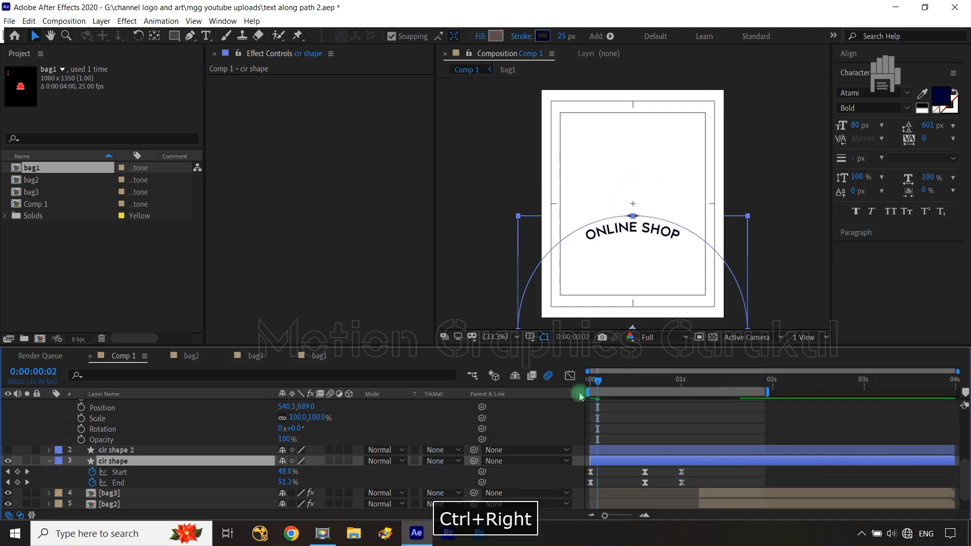
pyautogui.scroll(5, 476, 449)
pyautogui.click(750, 492)
# - Add Tracking Amount keyframes to the ONLINE SHOP text at 0:00:00:17 and 0:00:01:02
pyautogui.hotkey('shift', 'pagedown')
pyautogui.hotkey('ctrl', 'Right')
pyautogui.hotkey('ctrl', 'Right')
pyautogui.hotkey('ctrl', 'Right')
pyautogui.hotkey('ctrl', 'Right')
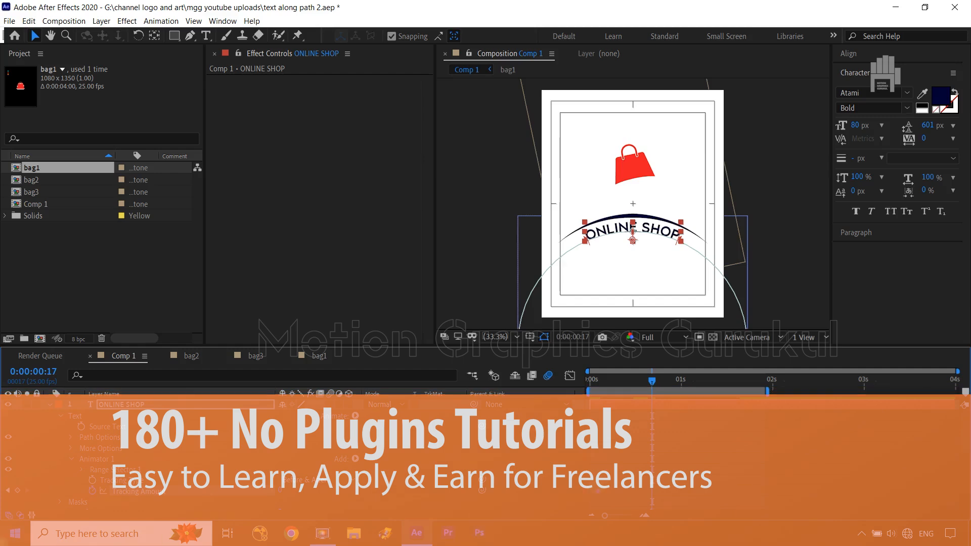
pyautogui.hotkey('shift', 'pagedown')
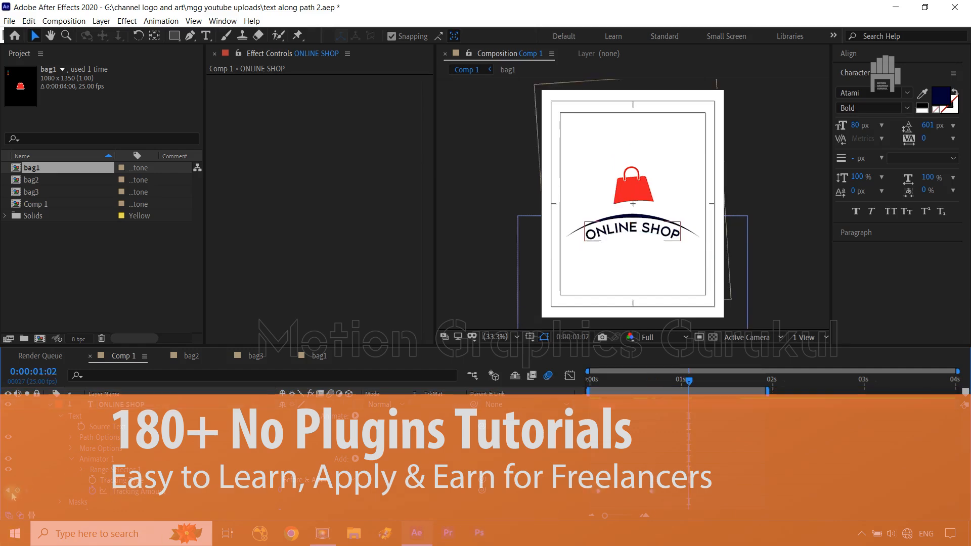
# - Increase the ONLINE SHOP Tracking Amount at the 0:00:00:17 keyframe to spread the letters along the arc
pyautogui.click(8, 491)
pyautogui.click(8, 491)
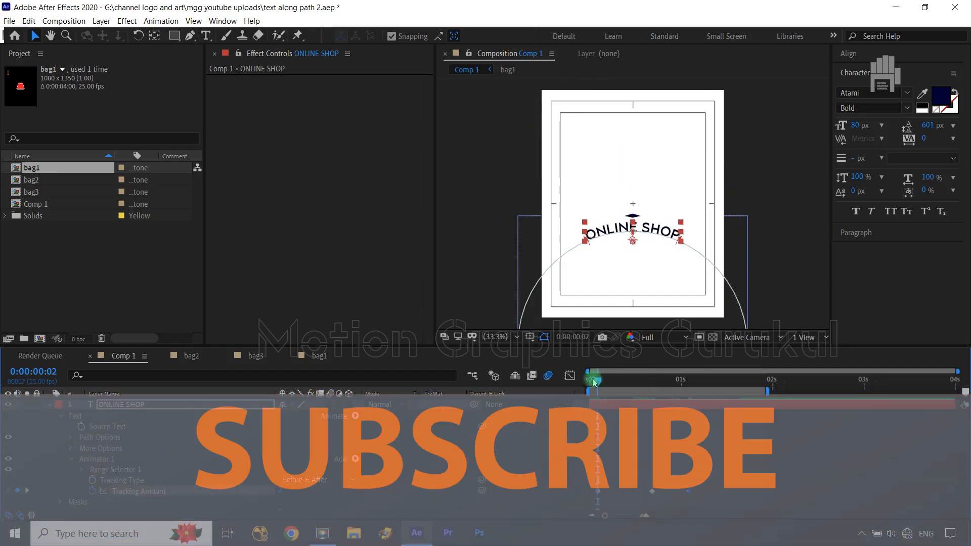
pyautogui.moveTo(596, 382); pyautogui.dragTo(655, 387)
pyautogui.moveTo(282, 489); pyautogui.dragTo(300, 489)
pyautogui.click(717, 484)
# - Apply Easy Ease to the Tracking Amount keyframe at 0:00:00:17 and adjust its curve in the Graph Editor
pyautogui.click(651, 491)
pyautogui.press('F9')
pyautogui.click(570, 376)
pyautogui.moveTo(643, 437); pyautogui.dragTo(678, 458)
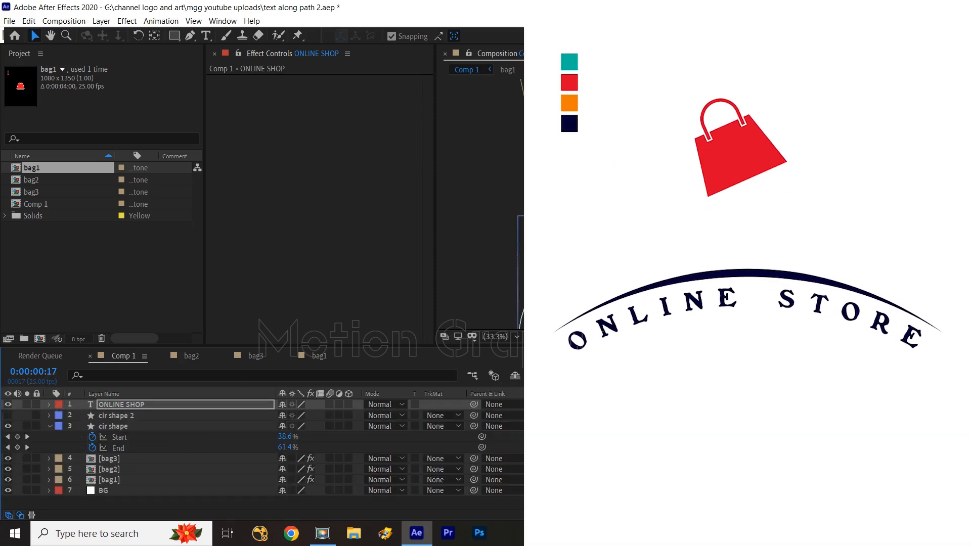
# - Return to the composition's first frame and reveal the ONLINE SHOP layer's keyframed properties
pyautogui.moveTo(648, 394); pyautogui.dragTo(583, 393)
pyautogui.click(151, 404)
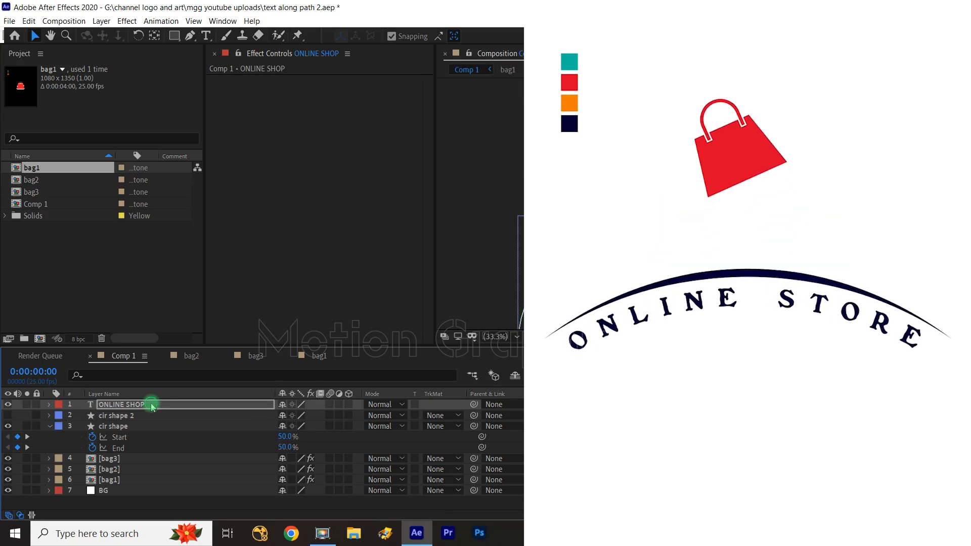
pyautogui.press('u')
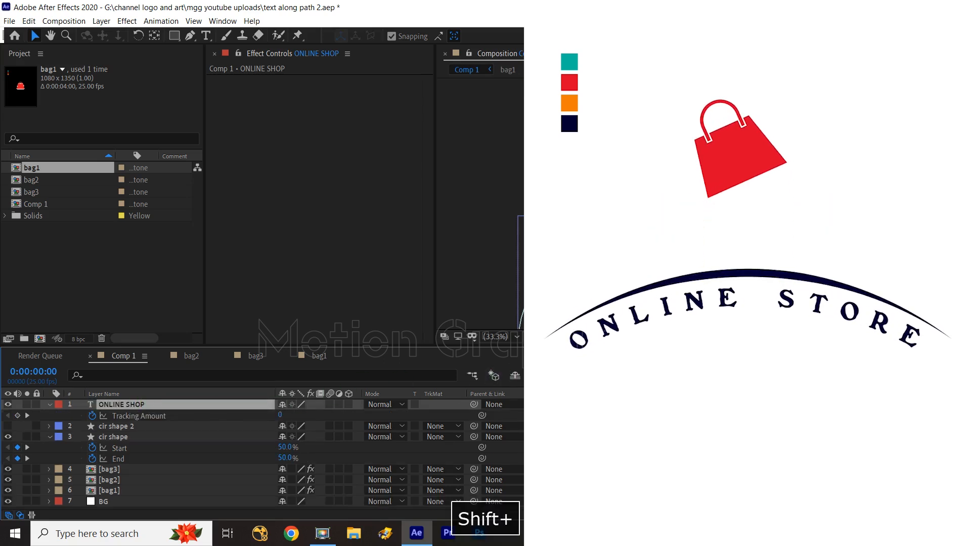